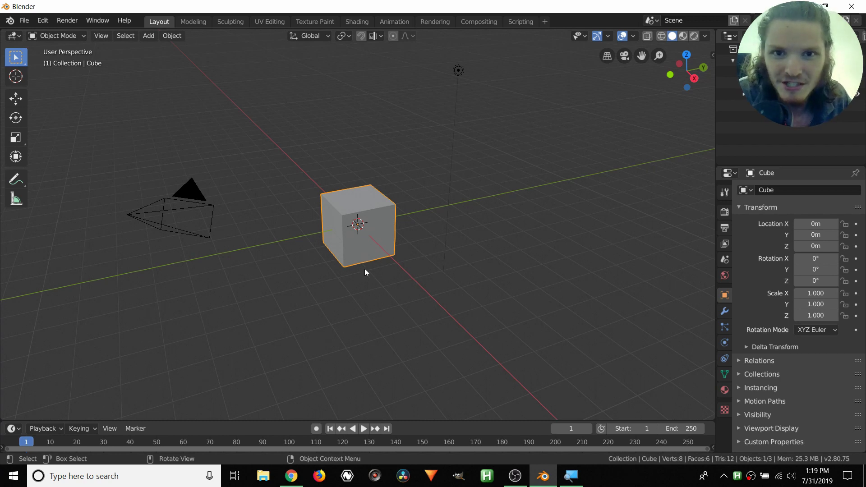
# - Freely move and rotate the cube, and scale it up to about 2.67
pyautogui.press('g')
pyautogui.click(428, 176)
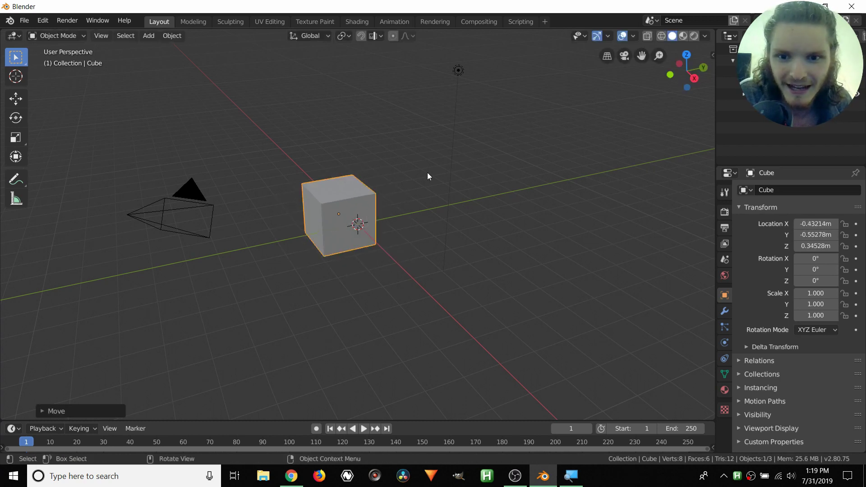
pyautogui.press('r')
pyautogui.click(367, 176)
pyautogui.press('s')
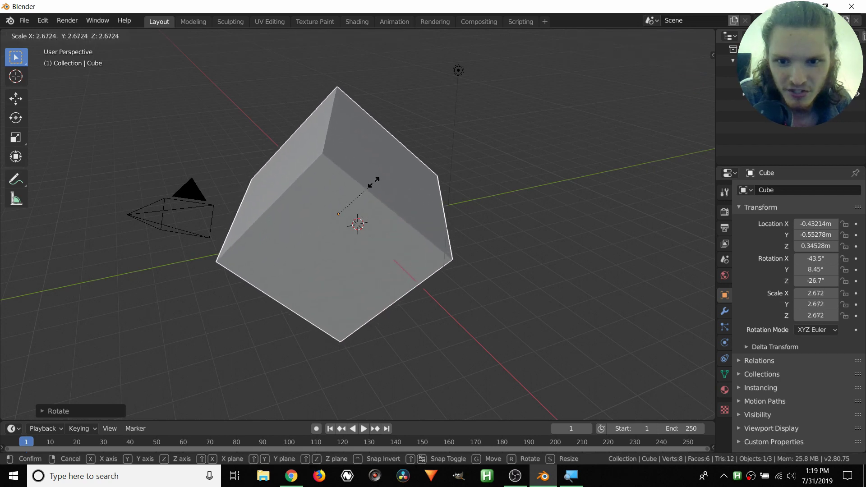
pyautogui.click(374, 183)
# - Clear the cube's scale, rotation and location back to their defaults
pyautogui.hotkey('alt', 's')
pyautogui.hotkey('alt', 'r')
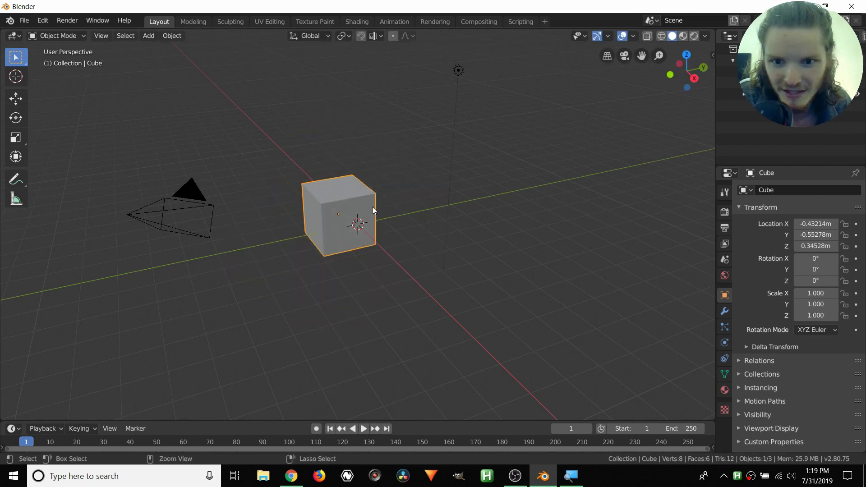
pyautogui.hotkey('alt', 'g')
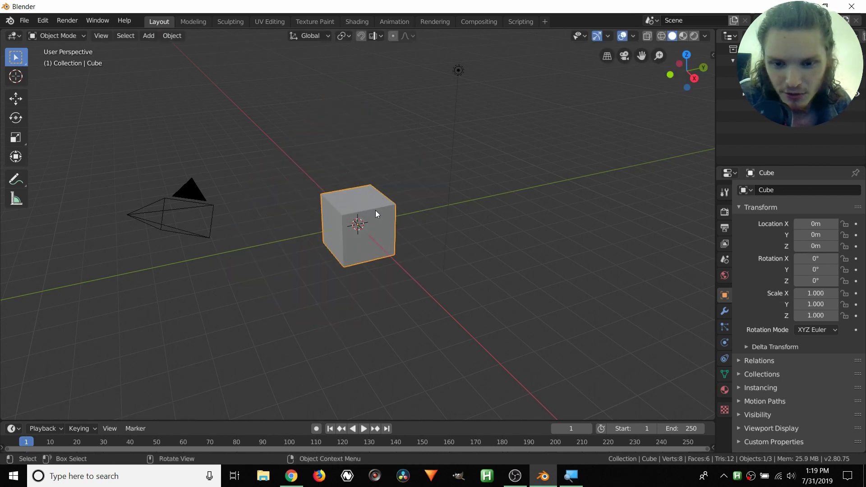
# - Try moving the cube along the Y axis with a switch to the X axis, and undo the move
pyautogui.press('g')
pyautogui.press('y')
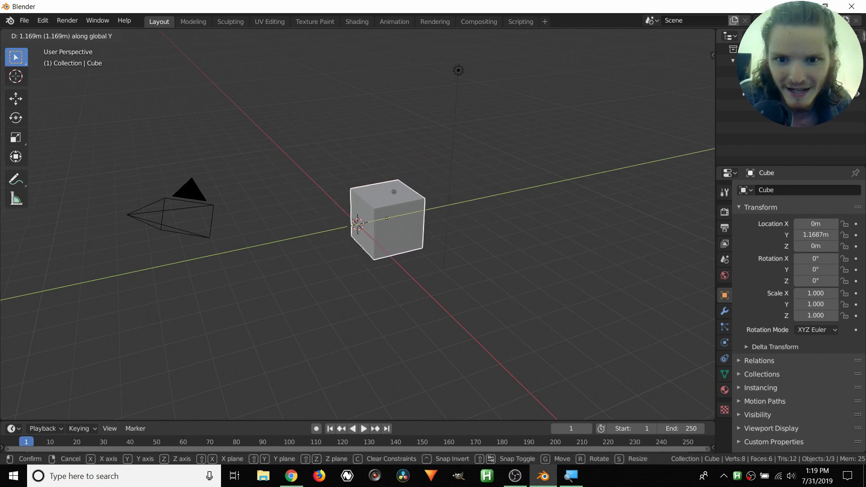
pyautogui.press('x')
pyautogui.click(368, 176)
pyautogui.hotkey('ctrl', 'z')
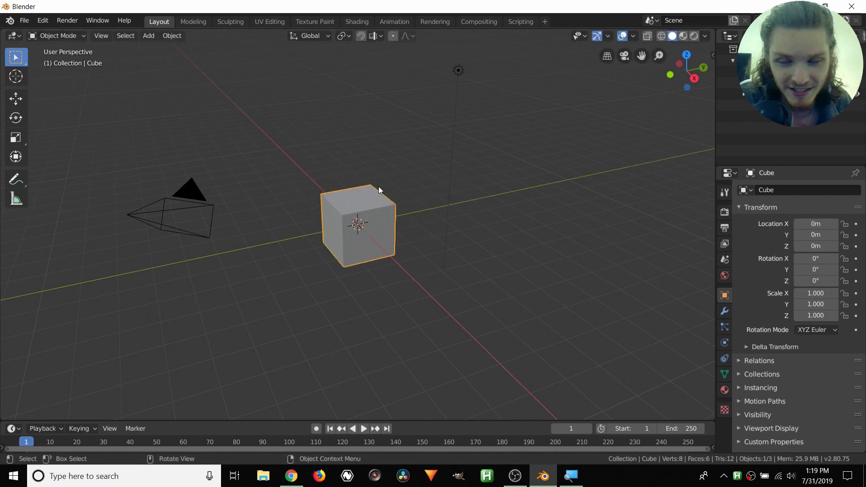
# - Rotate the cube about 1.56° around the X axis and undo the rotation
pyautogui.press('r')
pyautogui.press('x')
pyautogui.click(384, 174)
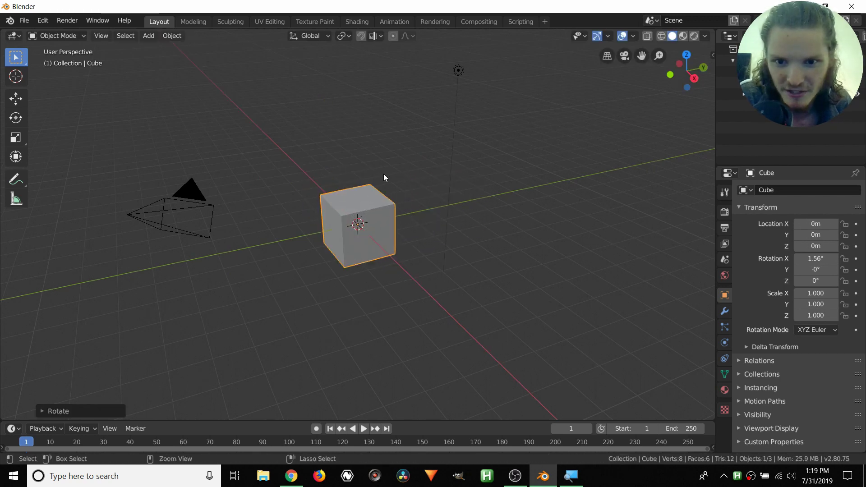
pyautogui.hotkey('ctrl', 'z')
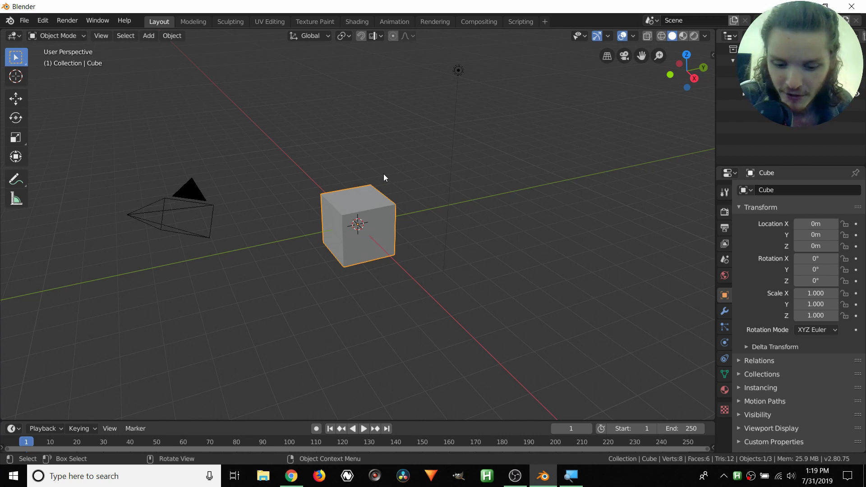
# - Show the object's transform properties in the viewport and move the cube to about X 0.05 m, Y 1.65 m, Z 1.25 m
pyautogui.press('n')
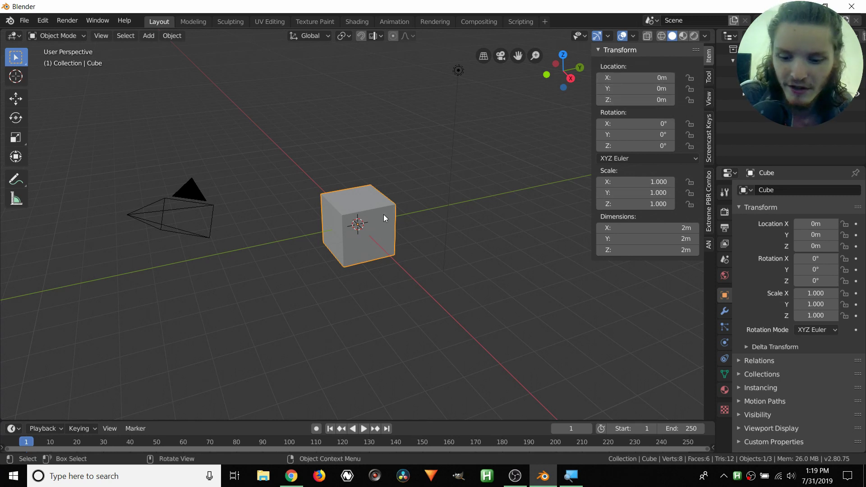
pyautogui.press('g')
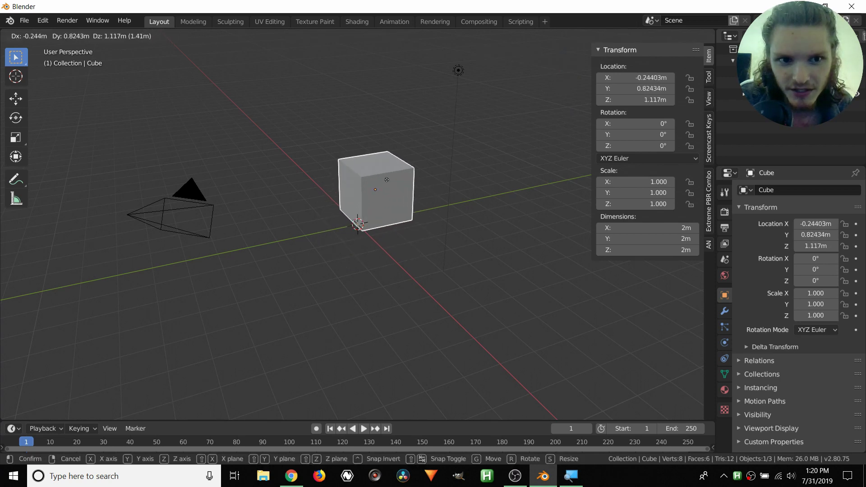
pyautogui.click(406, 178)
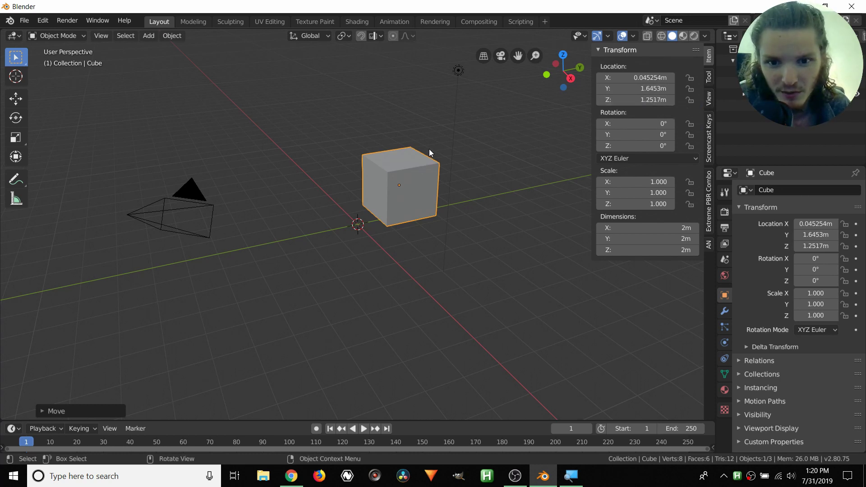
# - Rotate the cube to about 51.7° on X, 15.6° on Y and 10.4° on Z
pyautogui.press('r')
pyautogui.press('x')
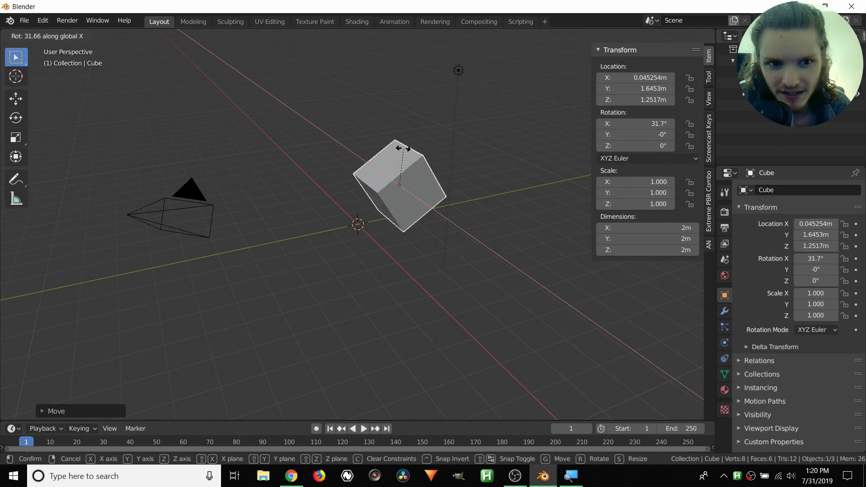
pyautogui.click(393, 152)
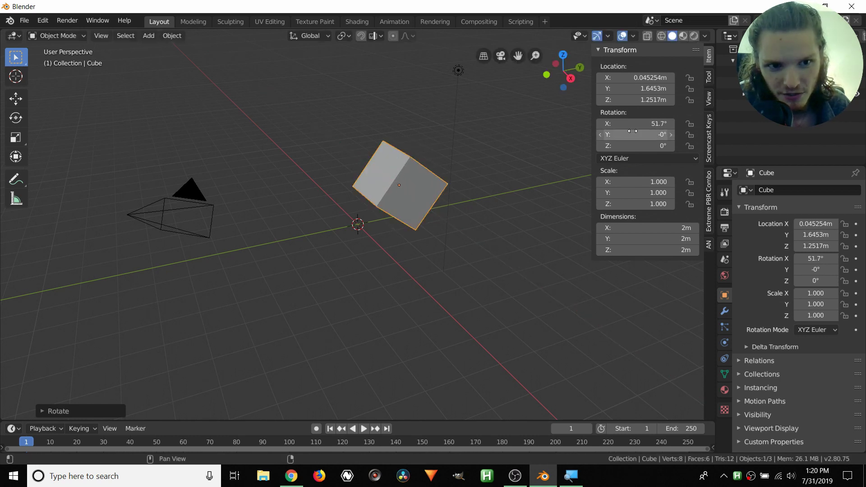
pyautogui.moveTo(634, 131); pyautogui.dragTo(637, 148)
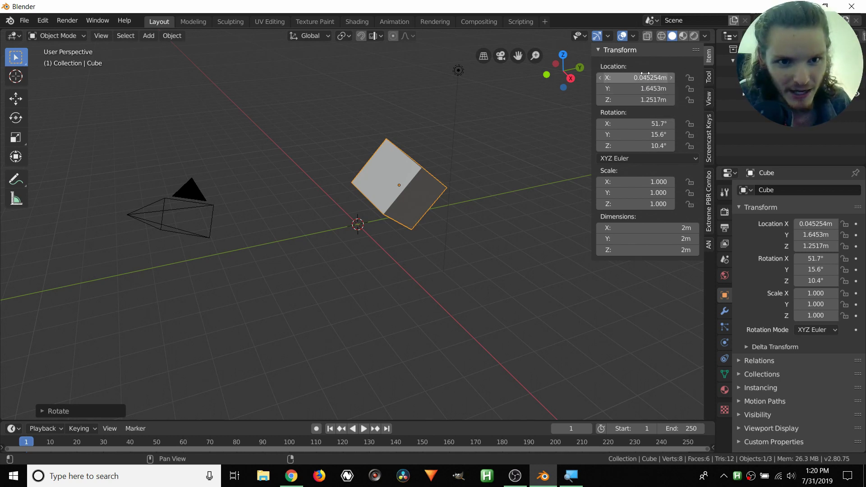
# - Shift the cube's location to about 0.145, 1.735, 1.422 m and its scale to 1.42, 1.19, 1.46
pyautogui.moveTo(646, 75); pyautogui.dragTo(659, 100)
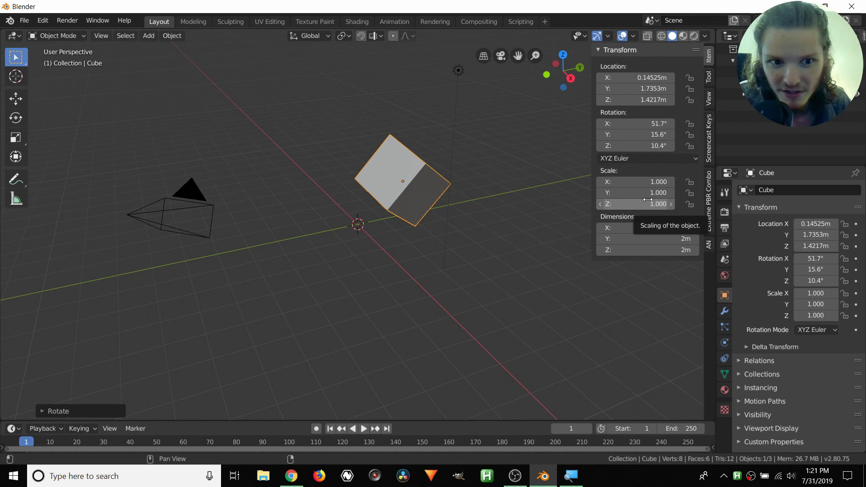
pyautogui.moveTo(646, 182); pyautogui.dragTo(662, 204)
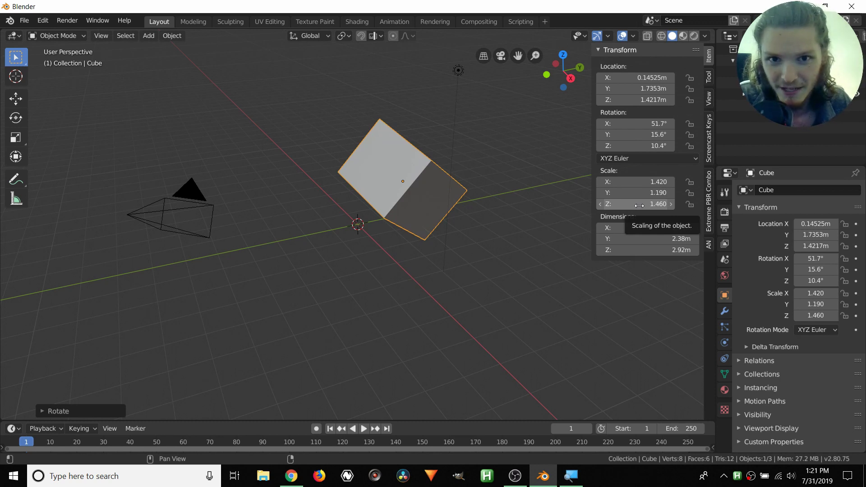
# - Set the cube's X, Y and Z location to 0 m
pyautogui.click(643, 77)
pyautogui.write('0')
pyautogui.press('Tab')
pyautogui.write('0')
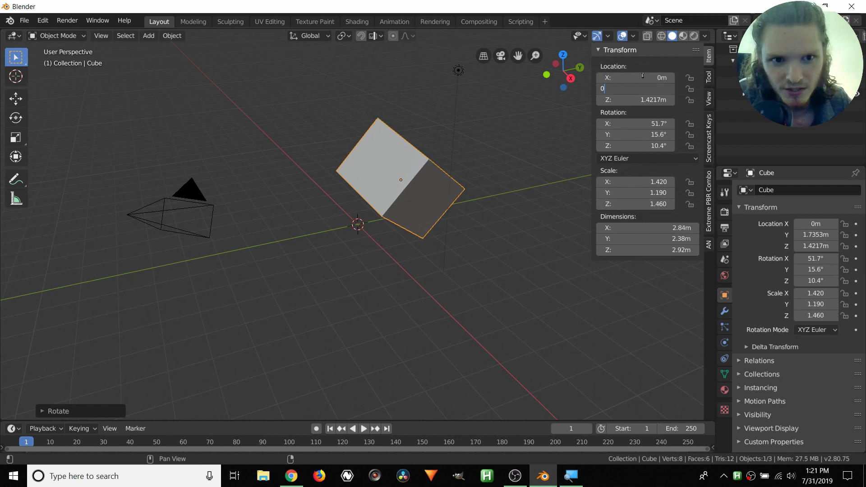
pyautogui.press('Tab')
pyautogui.write('0')
pyautogui.press('Return')
pyautogui.press('Tab')
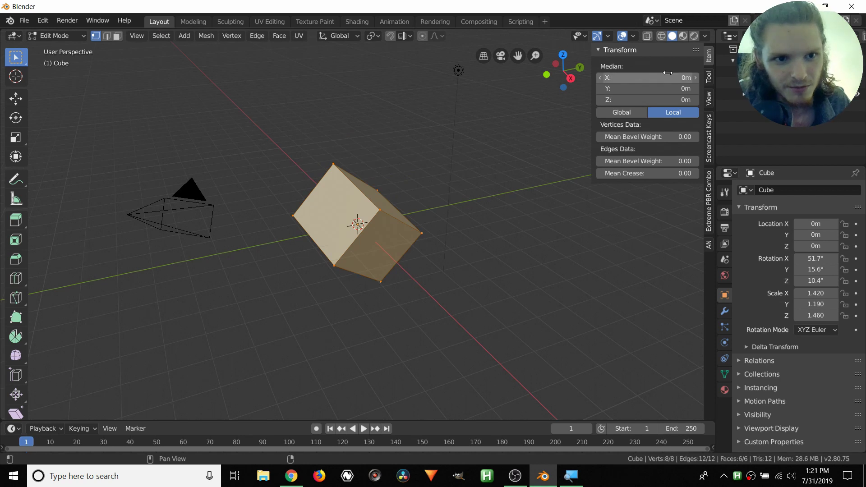
pyautogui.click(709, 77)
pyautogui.click(709, 56)
pyautogui.press('Tab')
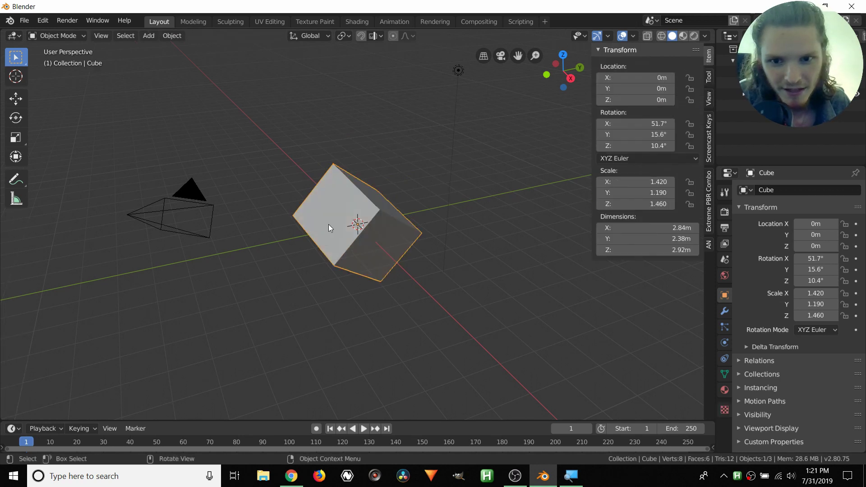
# - Set the cube's X, Y and Z rotation to 0°
pyautogui.click(636, 123)
pyautogui.write('0')
pyautogui.press('Tab')
pyautogui.write('0')
pyautogui.press('Tab')
pyautogui.write('0')
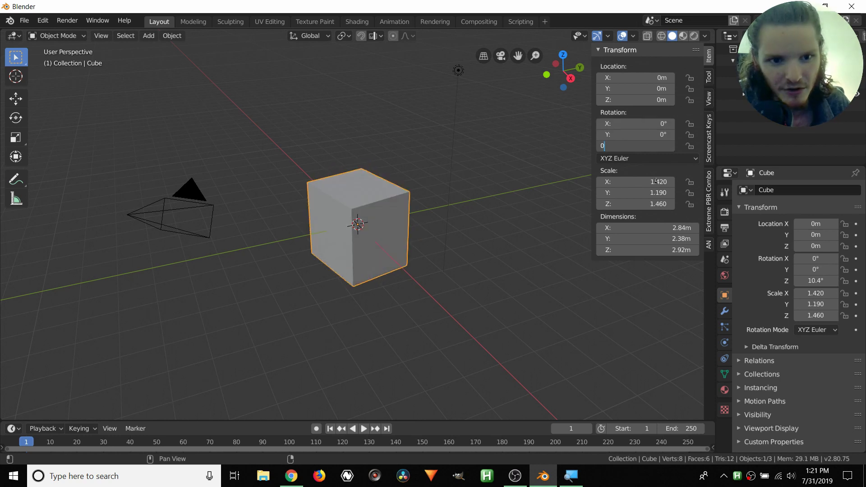
# - Set the cube's X, Y and Z scale to 1
pyautogui.click(657, 180)
pyautogui.write('1')
pyautogui.press('Tab')
pyautogui.write('1')
pyautogui.press('Tab')
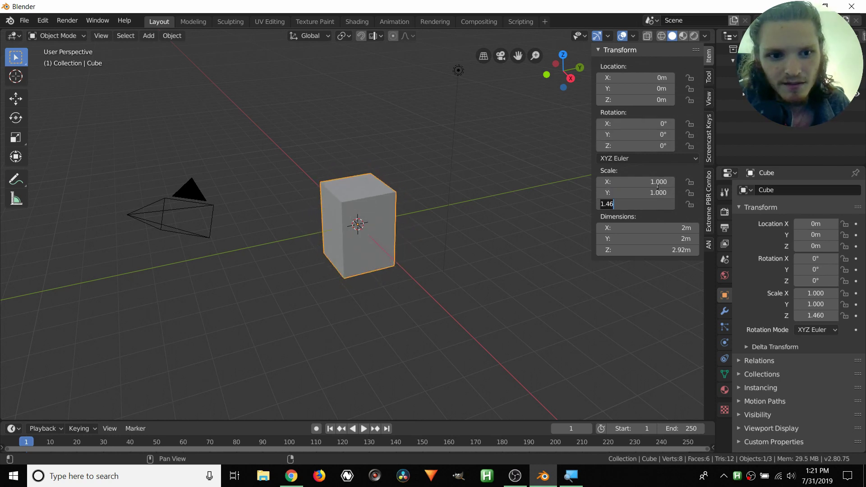
pyautogui.write('1')
pyautogui.press('Return')
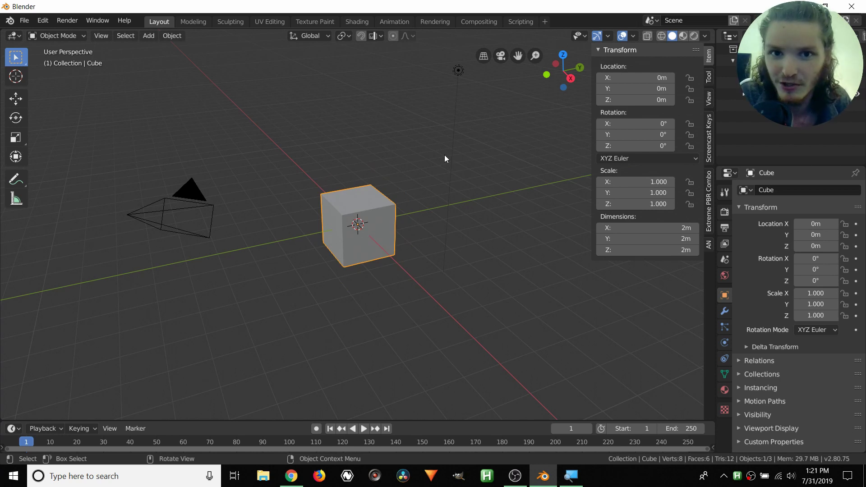
pyautogui.click(16, 38)
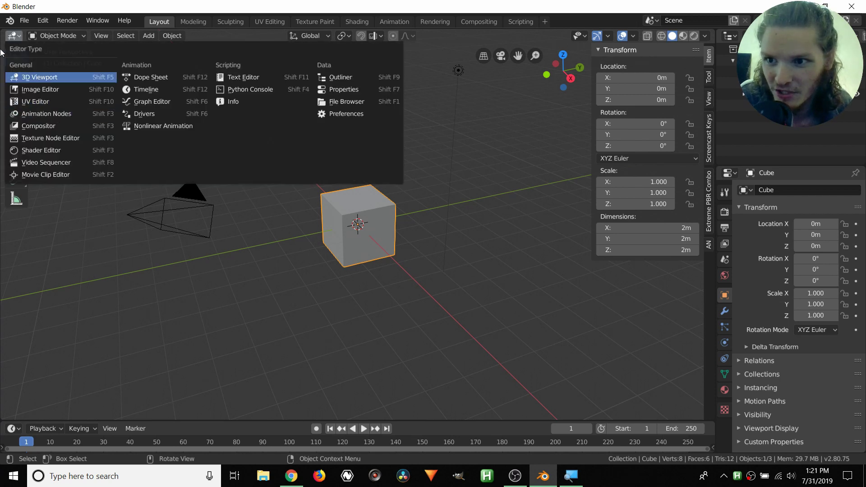
pyautogui.click(41, 78)
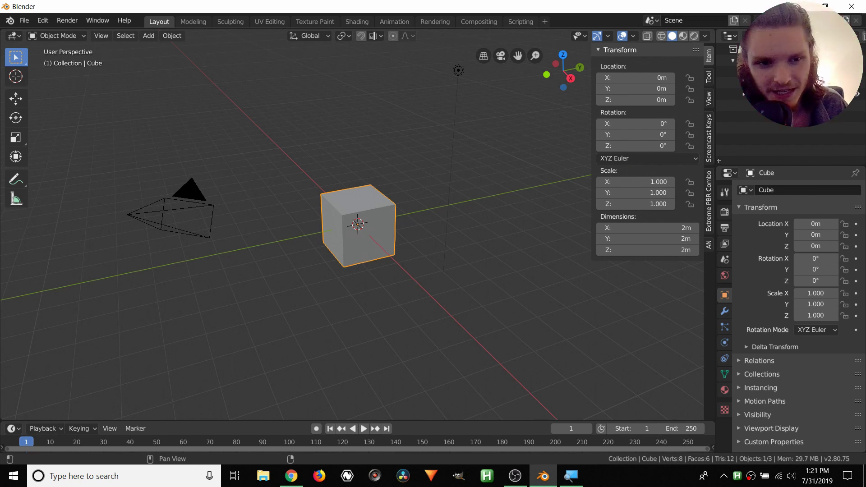
# - Expand the Outliner over the Properties area to about half the window width and change it to the Animation Nodes editor
pyautogui.moveTo(718, 161); pyautogui.dragTo(454, 223)
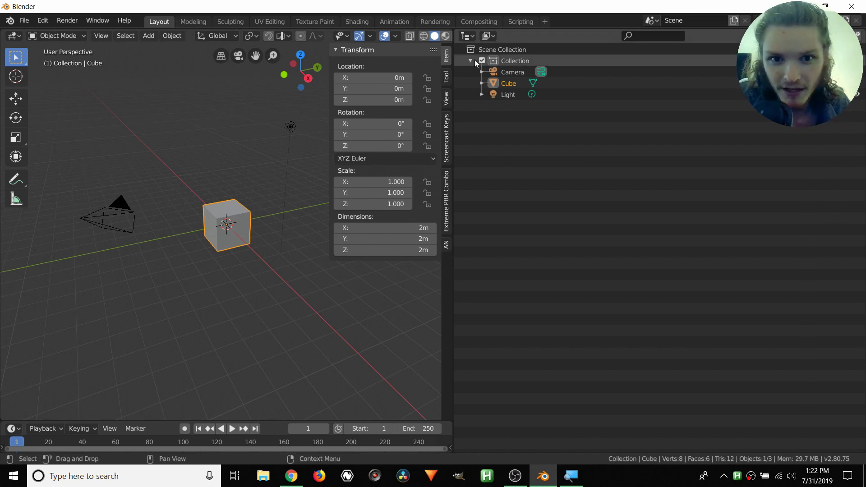
pyautogui.click(465, 36)
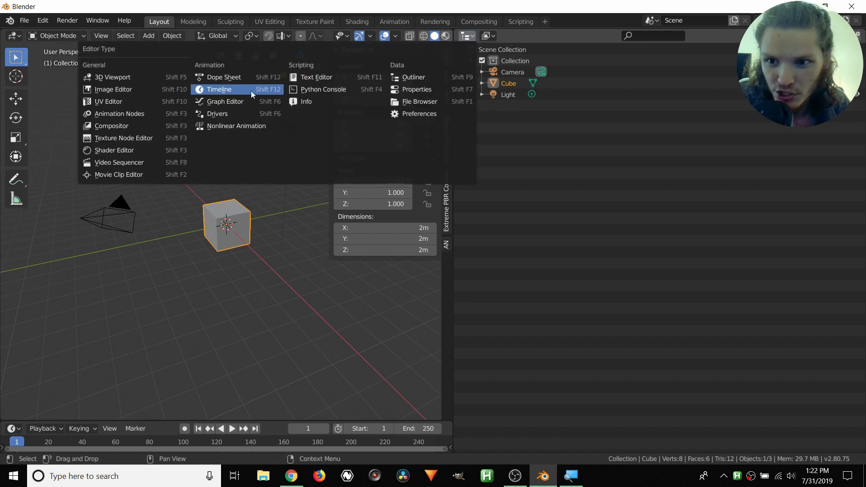
pyautogui.click(153, 116)
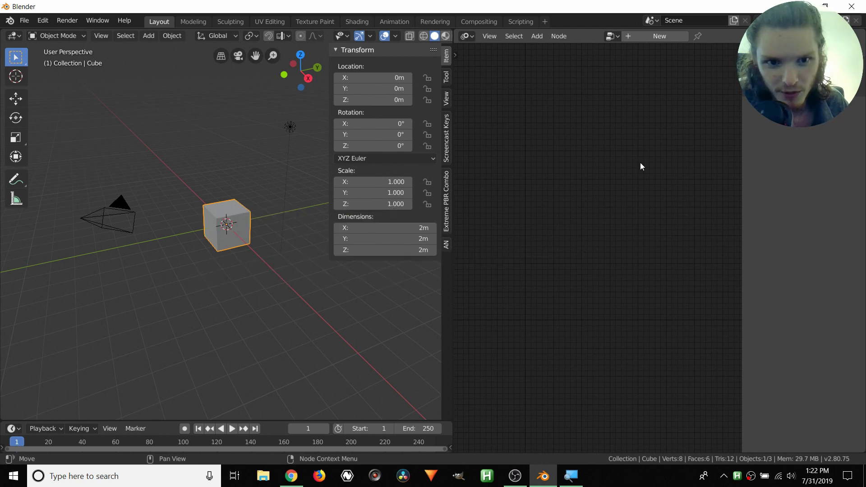
# - Create a new Animation Nodes tree and name it locationrotationscale
pyautogui.click(644, 38)
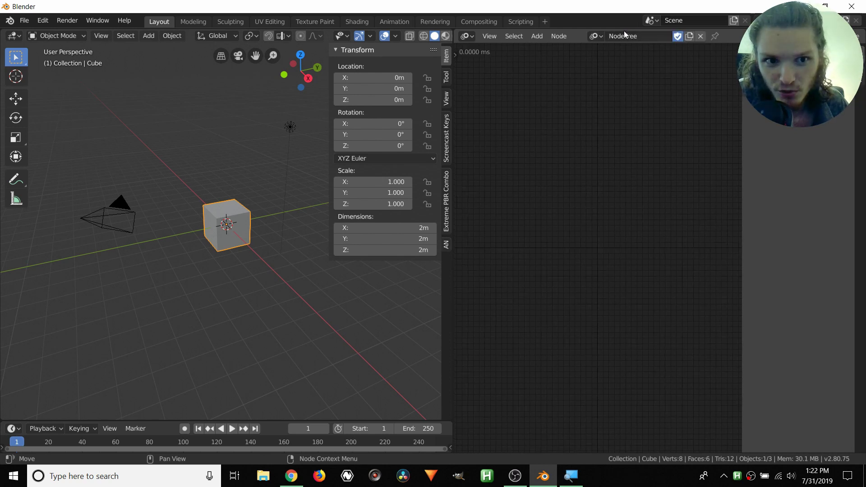
pyautogui.doubleClick(625, 38)
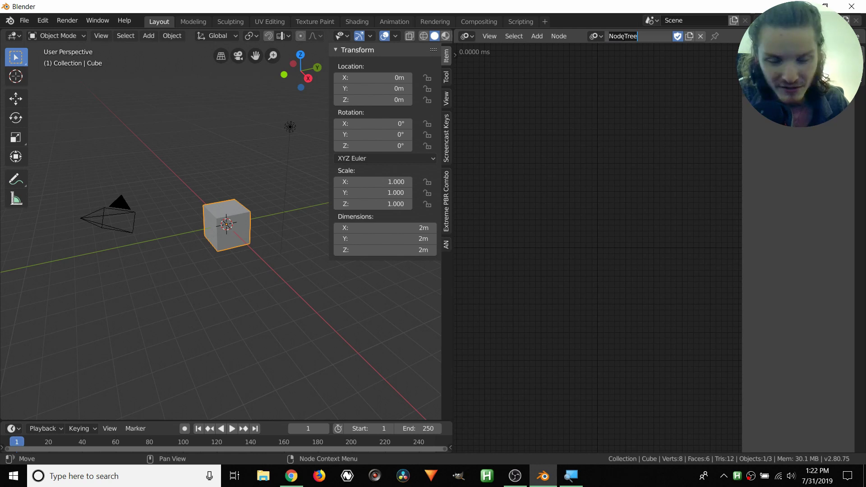
pyautogui.write('loca')
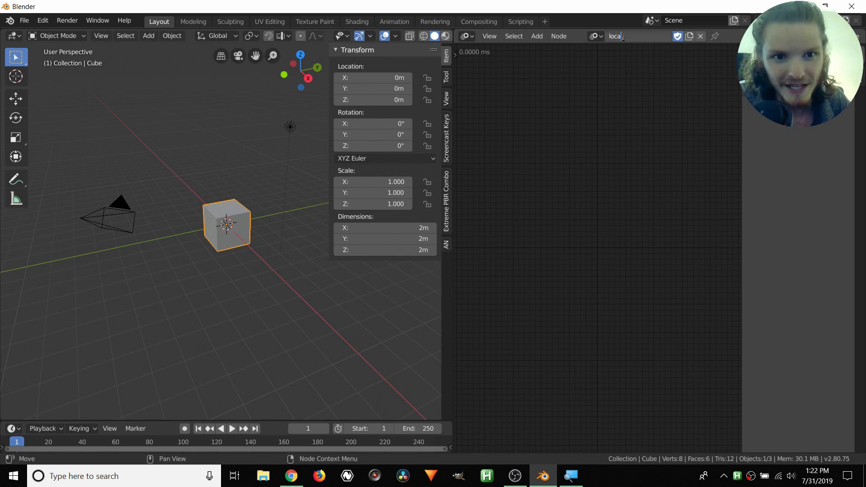
pyautogui.write('tionrotationscale')
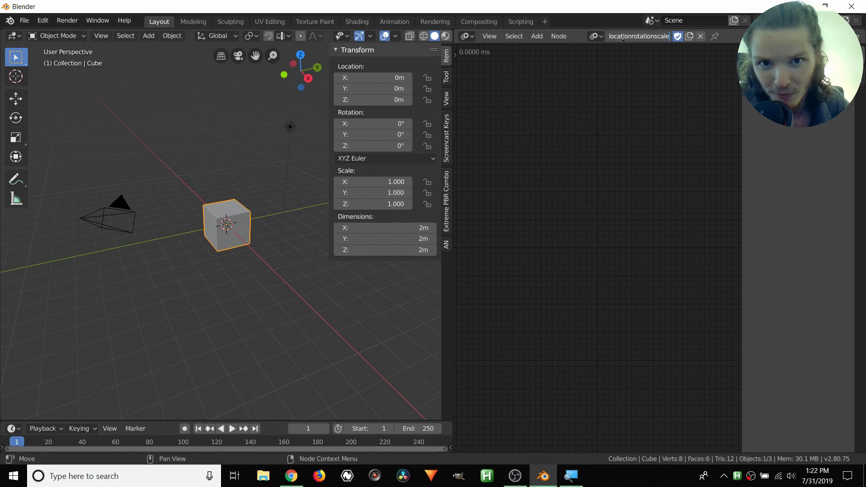
pyautogui.press('Return')
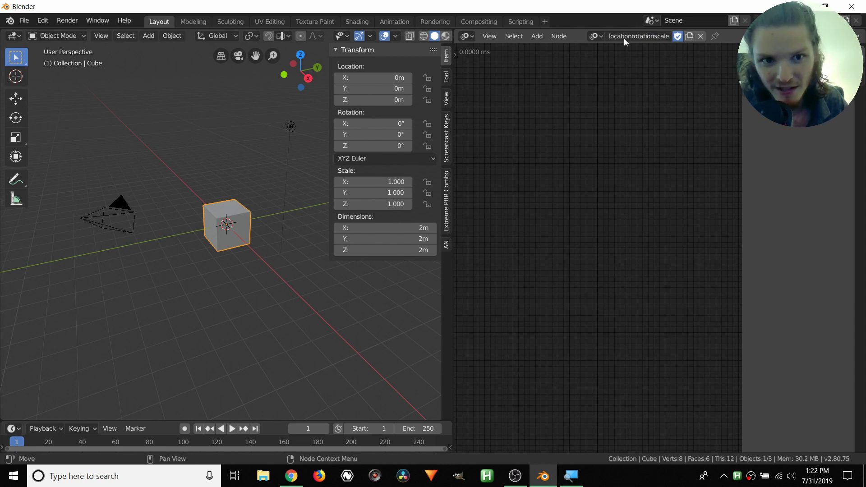
# - Unlink the locationrotationscale node tree from the editor and select it again from the existing trees
pyautogui.click(603, 36)
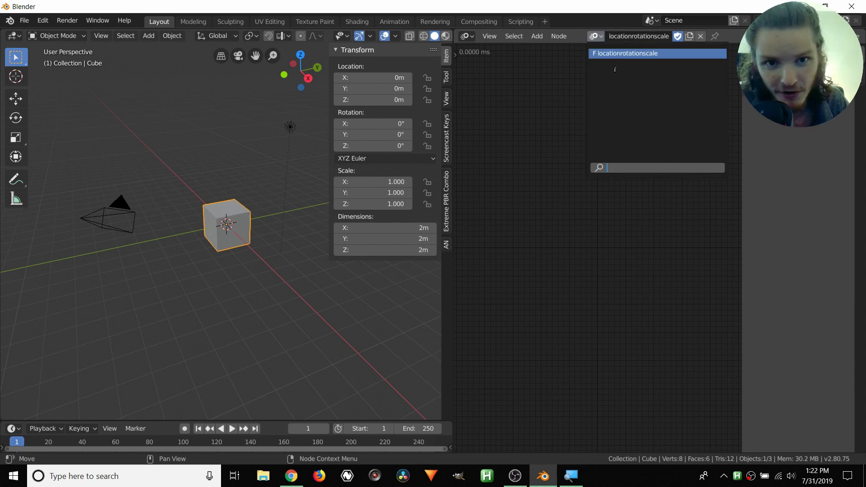
pyautogui.click(616, 54)
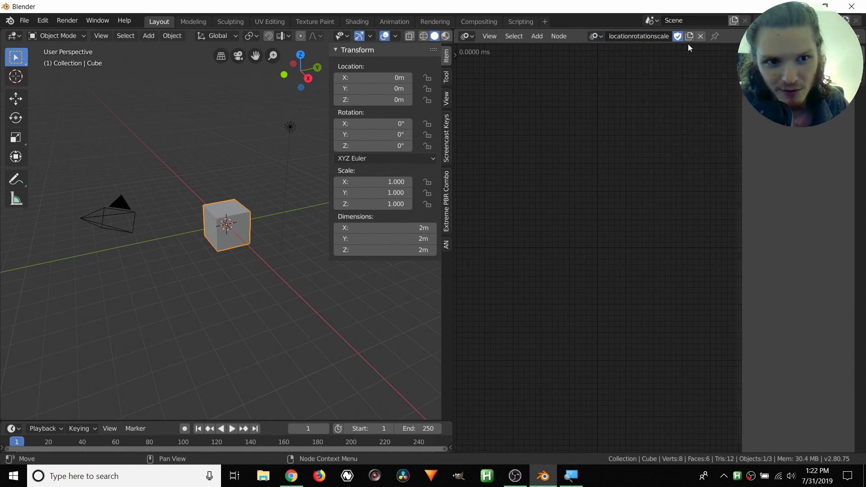
pyautogui.click(701, 37)
pyautogui.click(612, 36)
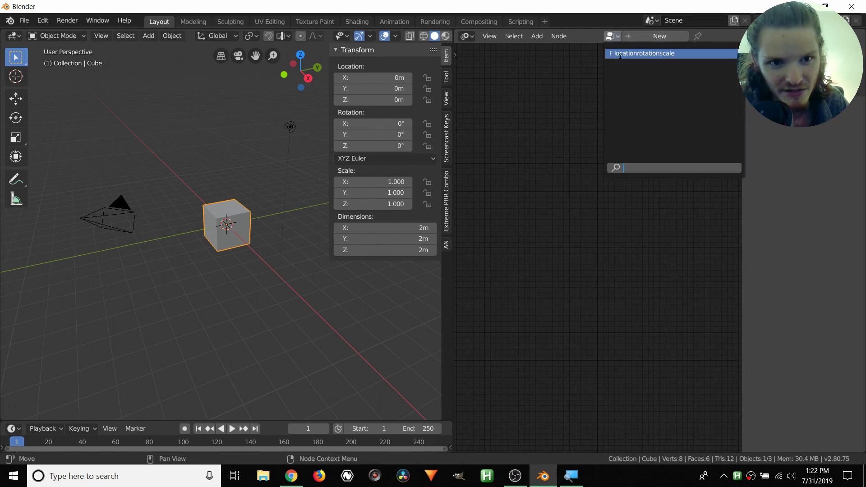
pyautogui.click(631, 52)
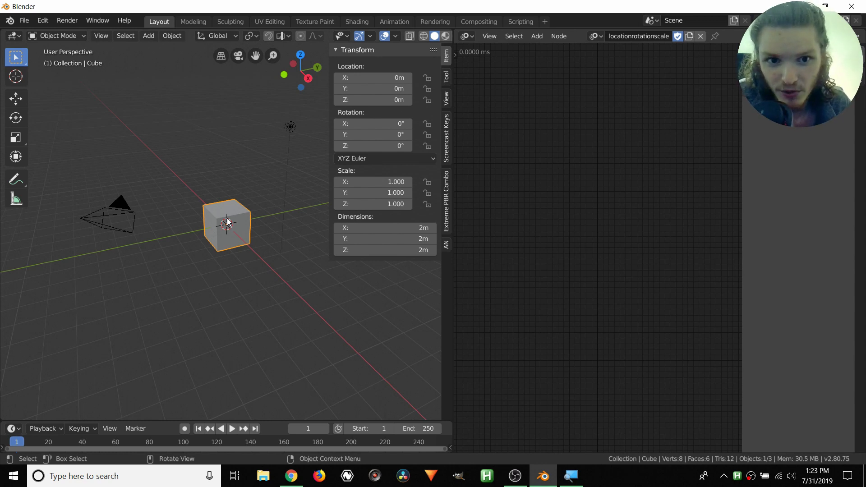
pyautogui.click(537, 37)
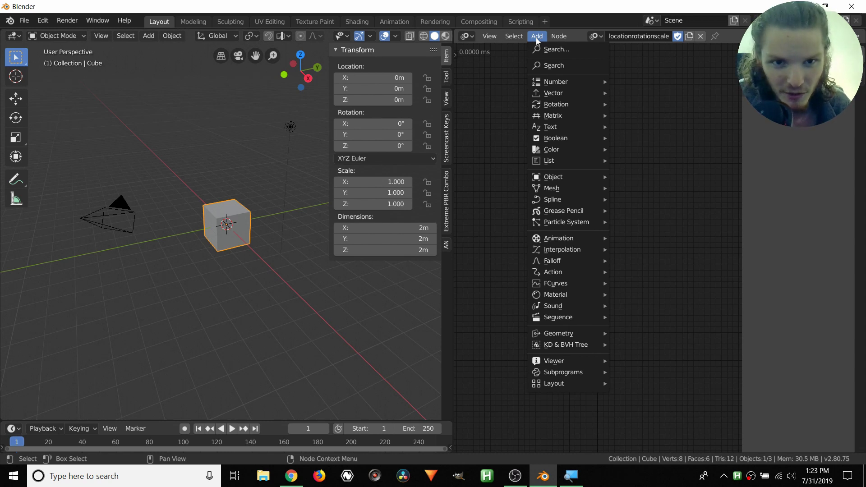
pyautogui.press('Escape')
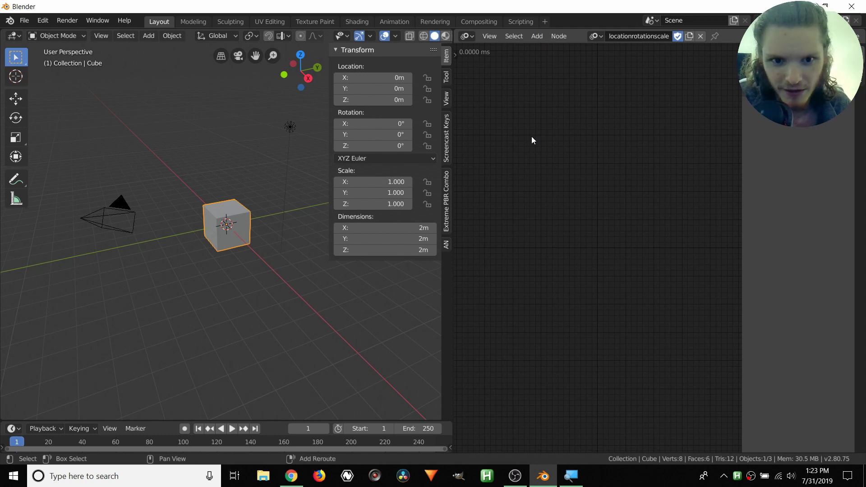
pyautogui.hotkey('shift', 'a')
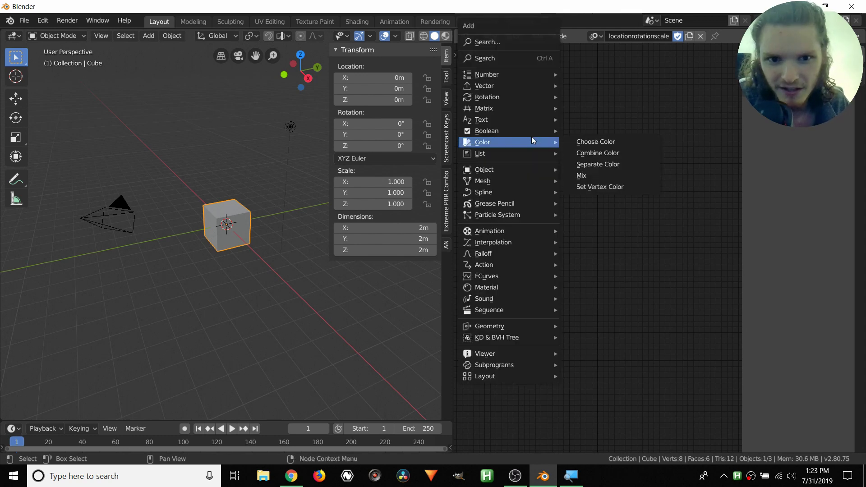
pyautogui.click(627, 96)
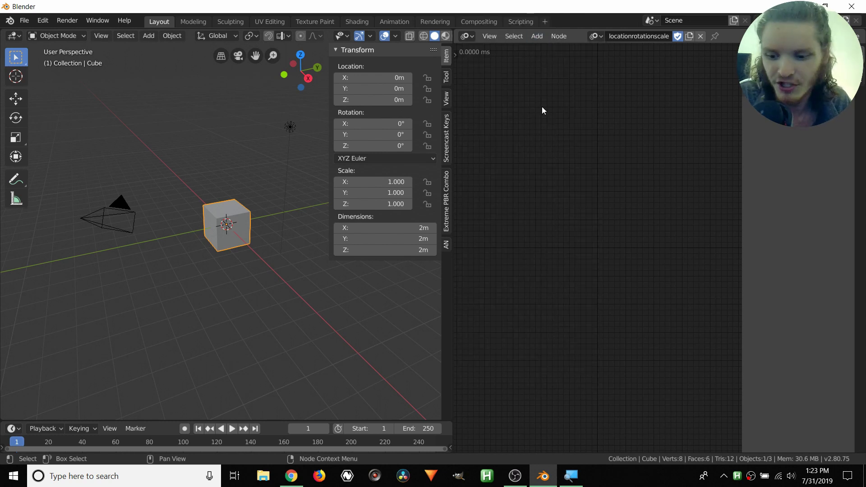
# - Add an Object Input node and place it in the upper part of the empty node tree
pyautogui.hotkey('shift', 'a')
pyautogui.moveTo(538, 145)
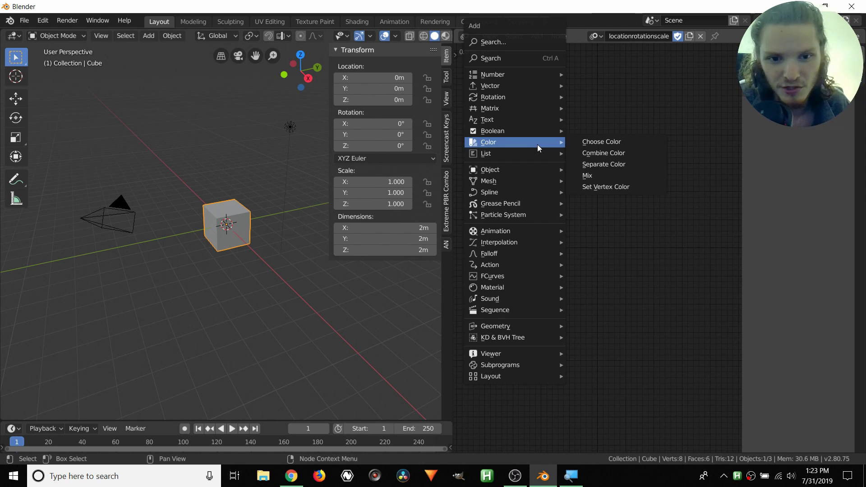
pyautogui.moveTo(527, 164)
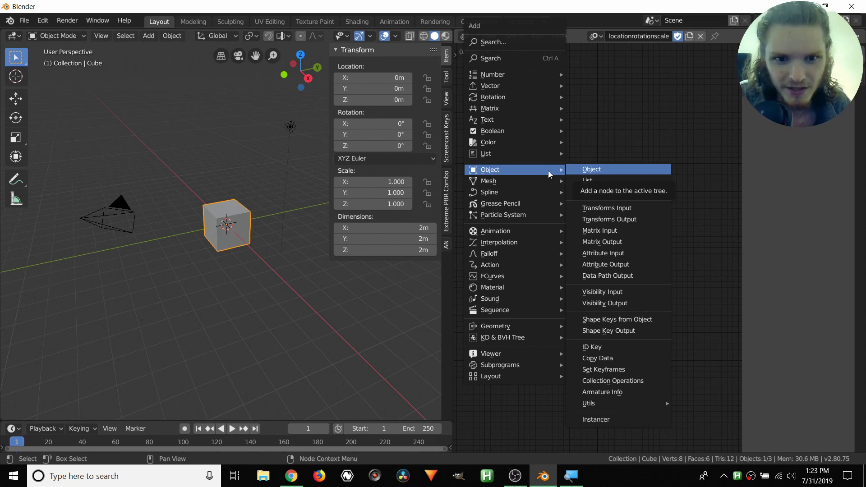
pyautogui.click(586, 170)
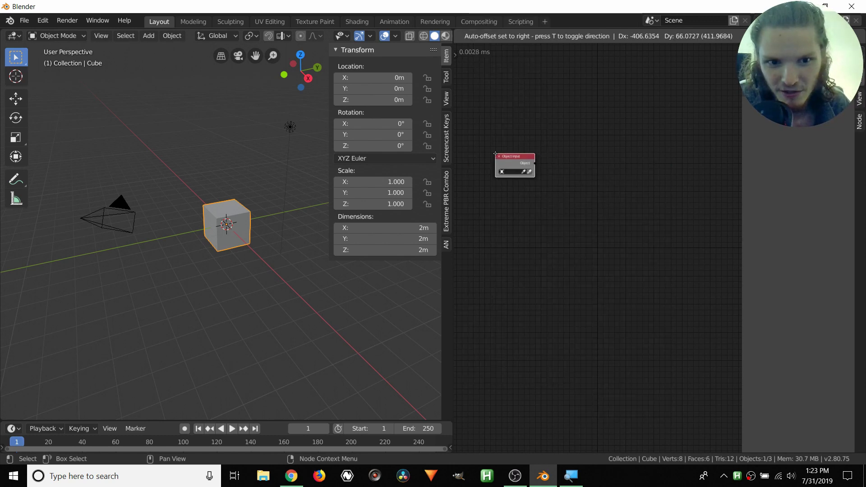
pyautogui.click(522, 148)
pyautogui.scroll(2, 531, 146)
pyautogui.moveTo(531, 145); pyautogui.dragTo(572, 173, button='middle')
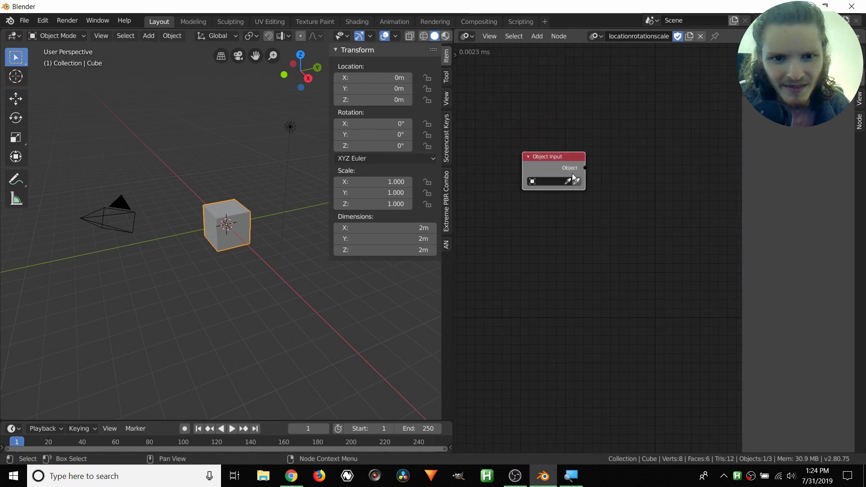
pyautogui.scroll(1, 572, 172)
pyautogui.moveTo(527, 131); pyautogui.dragTo(540, 160, button='middle')
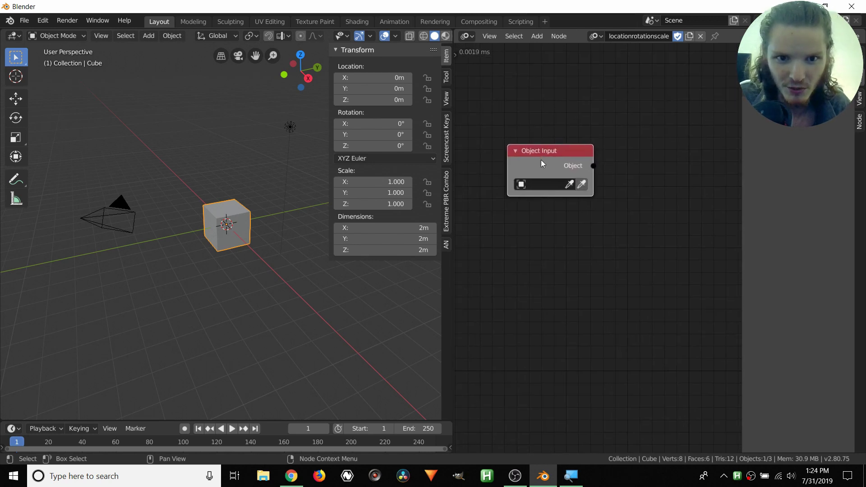
pyautogui.moveTo(543, 149); pyautogui.dragTo(539, 140)
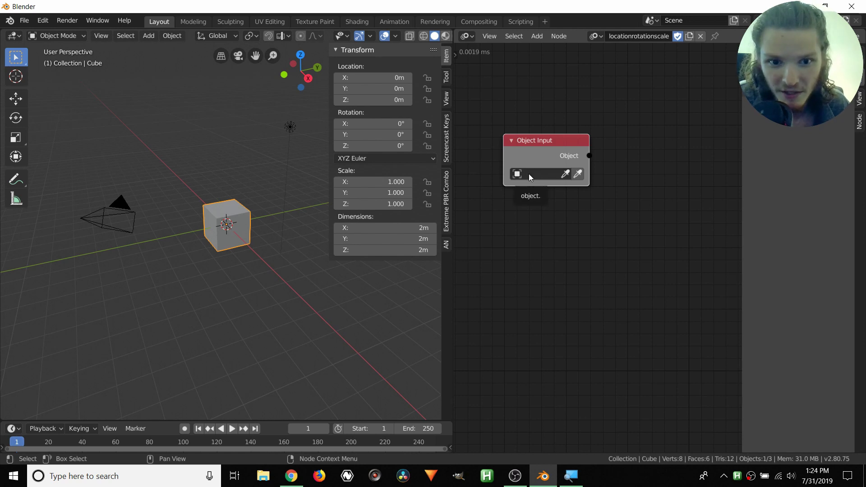
# - Choose Cube from the object list in the Object Input node and clear the assignment again
pyautogui.click(529, 175)
pyautogui.press('Down')
pyautogui.press('Down')
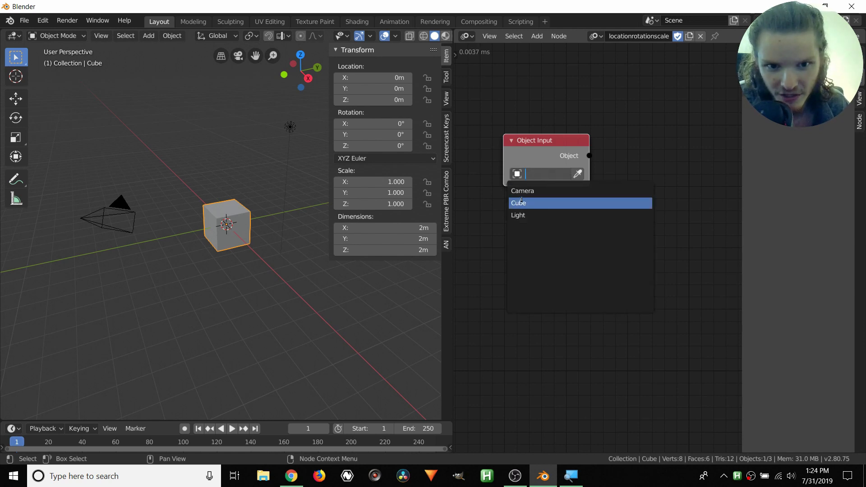
pyautogui.press('Return')
pyautogui.click(565, 175)
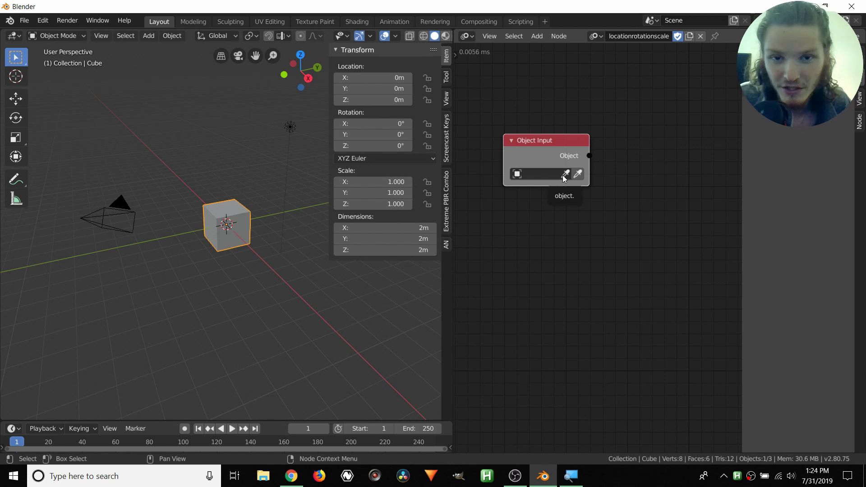
# - Sample the cube in the 3D viewport with the Object Input node's eyedropper and clear it again
pyautogui.click(565, 174)
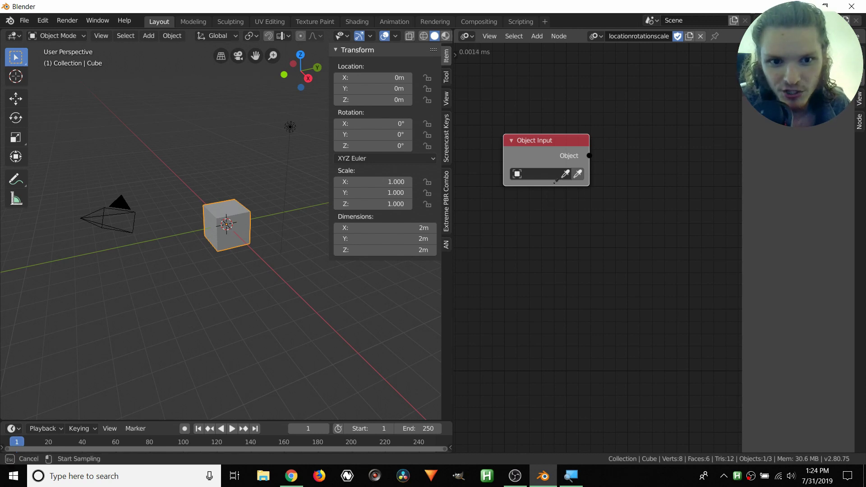
pyautogui.click(237, 225)
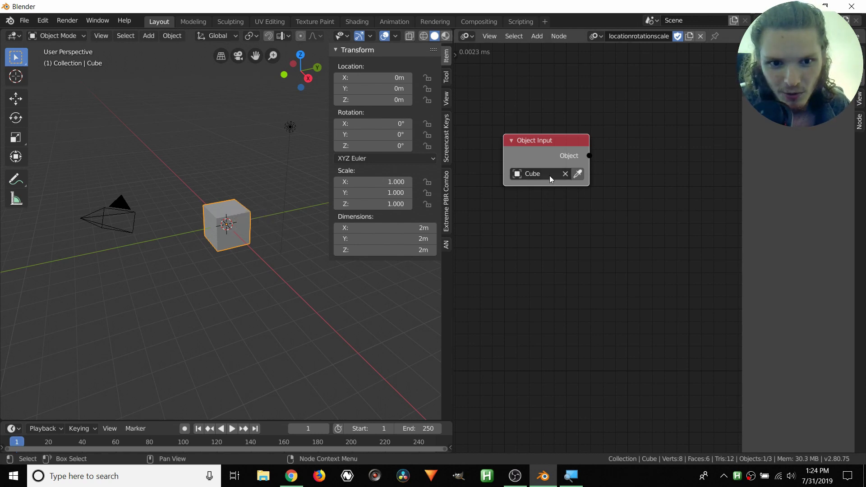
pyautogui.click(566, 175)
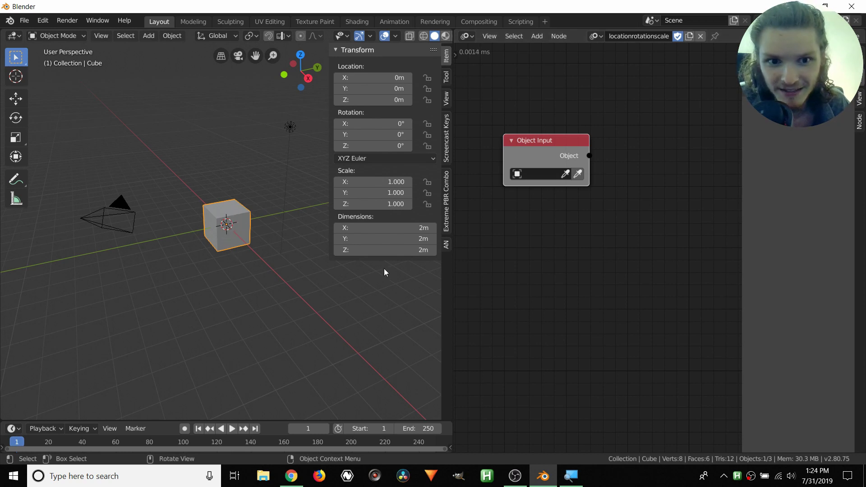
# - Assign the active object, Cube, to the Object Input node and shift the node slightly aside
pyautogui.click(577, 174)
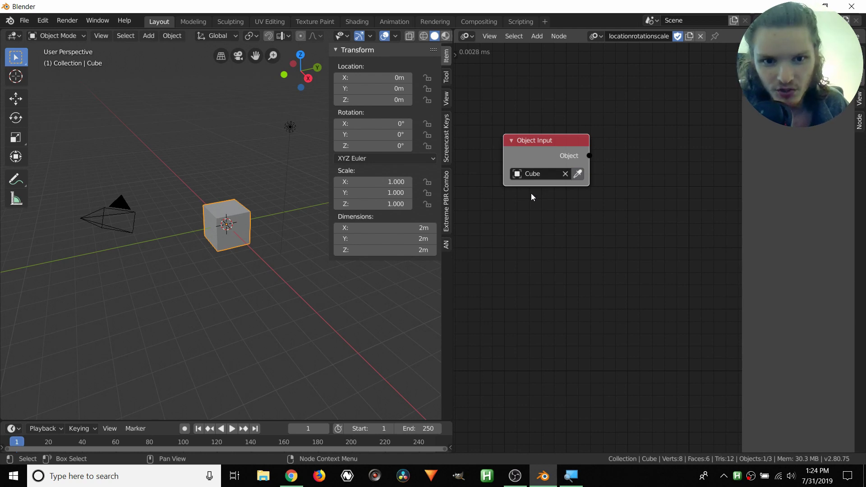
pyautogui.moveTo(542, 143); pyautogui.dragTo(535, 140)
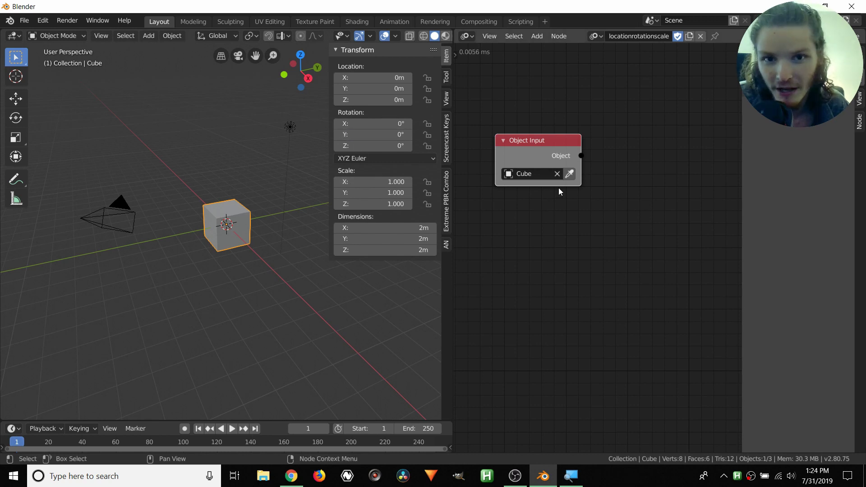
# - Add an Object Transforms Output node beside the Object Input node and link the Object Input's Object output to its Object input
pyautogui.moveTo(617, 159); pyautogui.dragTo(574, 169, button='middle')
pyautogui.hotkey('shift', 'a')
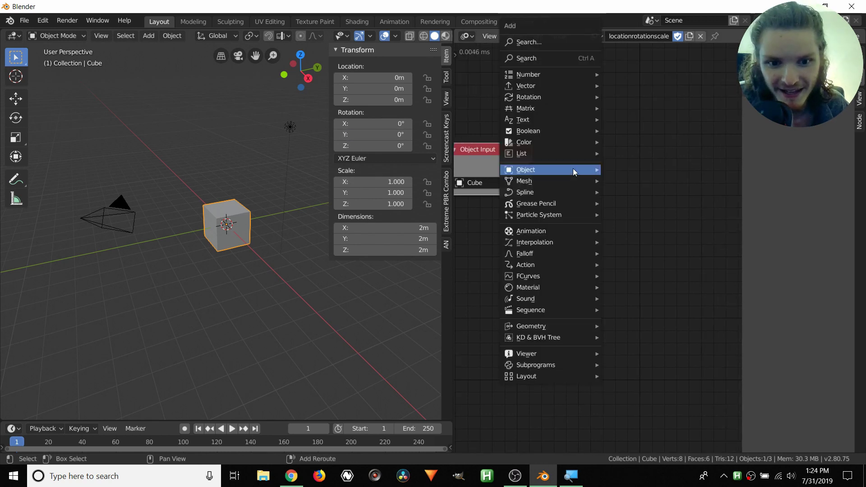
pyautogui.moveTo(573, 171)
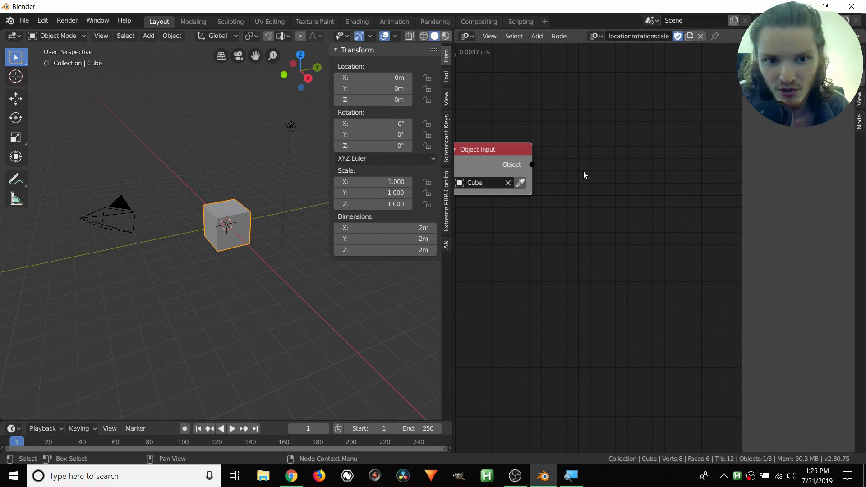
pyautogui.hotkey('shift', 'a')
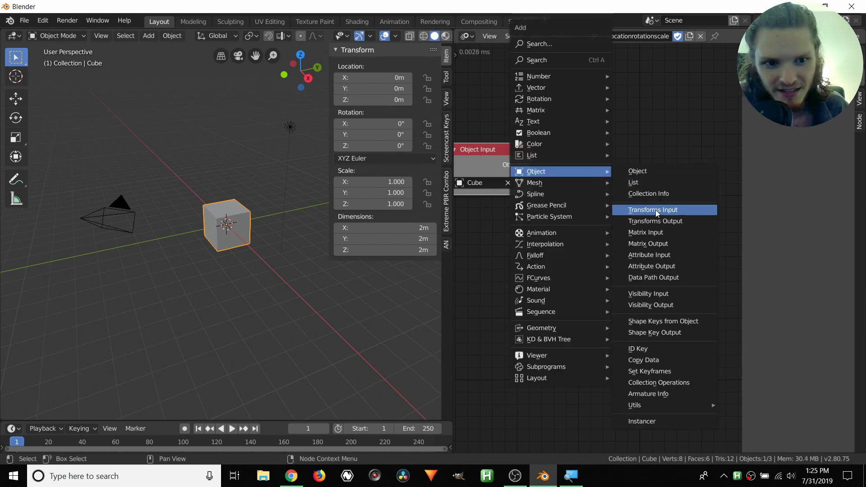
pyautogui.click(661, 221)
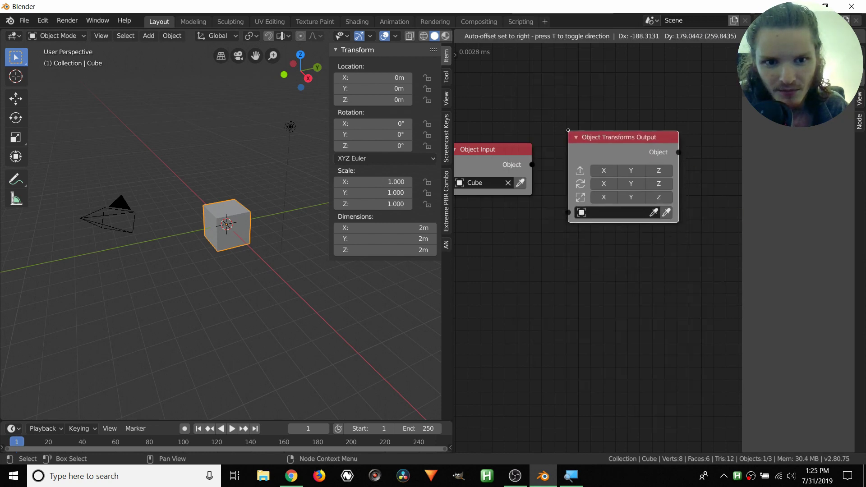
pyautogui.click(589, 136)
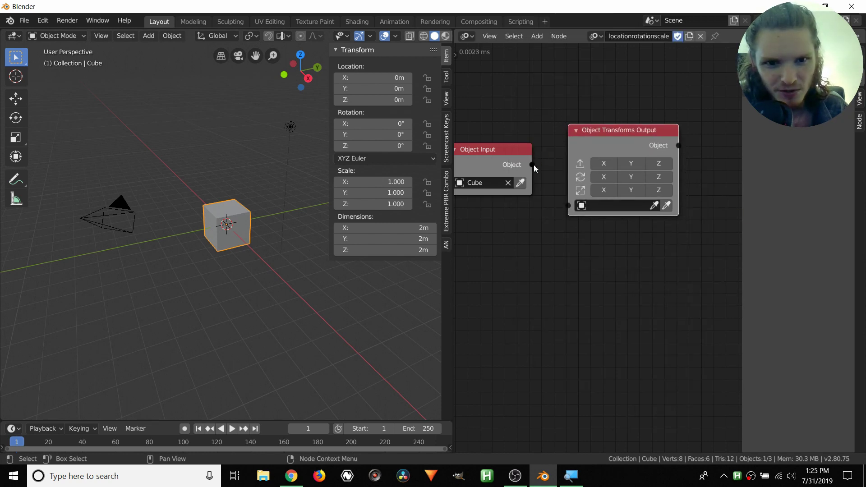
pyautogui.moveTo(532, 165); pyautogui.dragTo(561, 204)
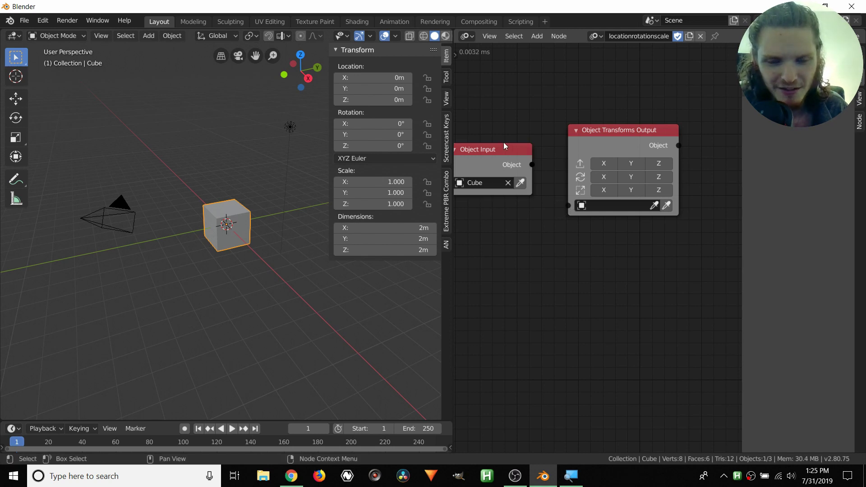
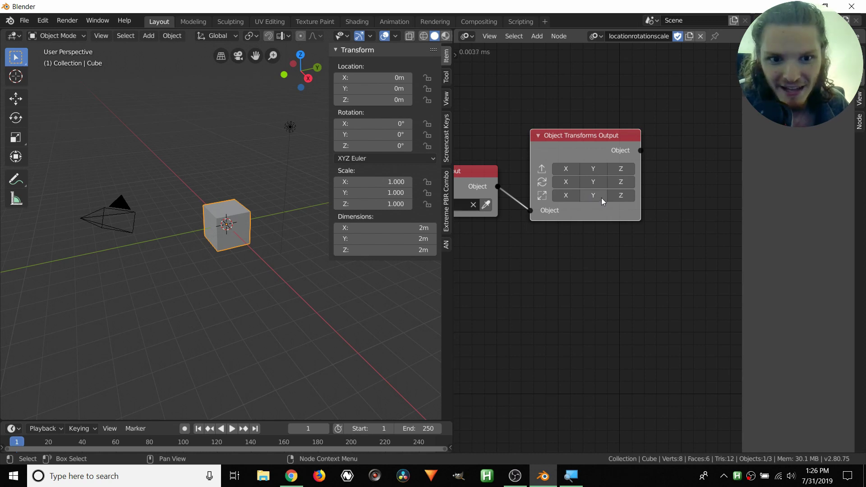
pyautogui.moveTo(575, 139); pyautogui.dragTo(570, 134)
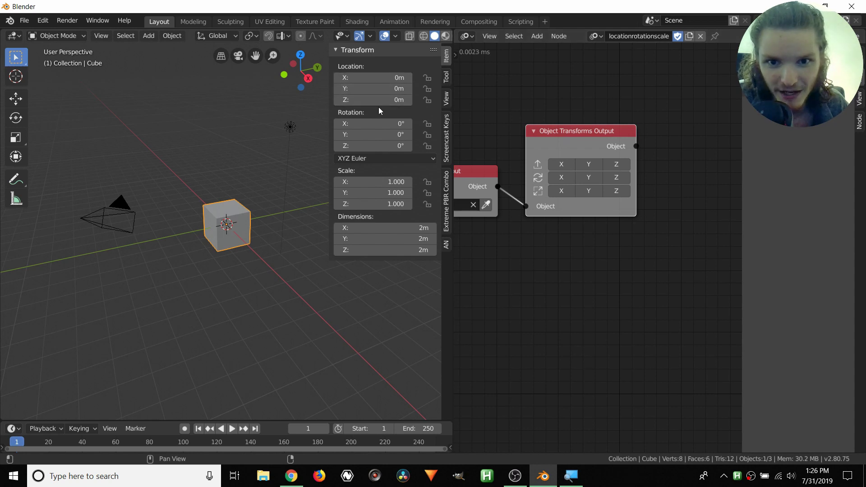
# - Enable X, Y and Z location on the Object Transforms Output node and set them to about -0.54, 0.39 and 0.57
pyautogui.click(572, 164)
pyautogui.click(591, 164)
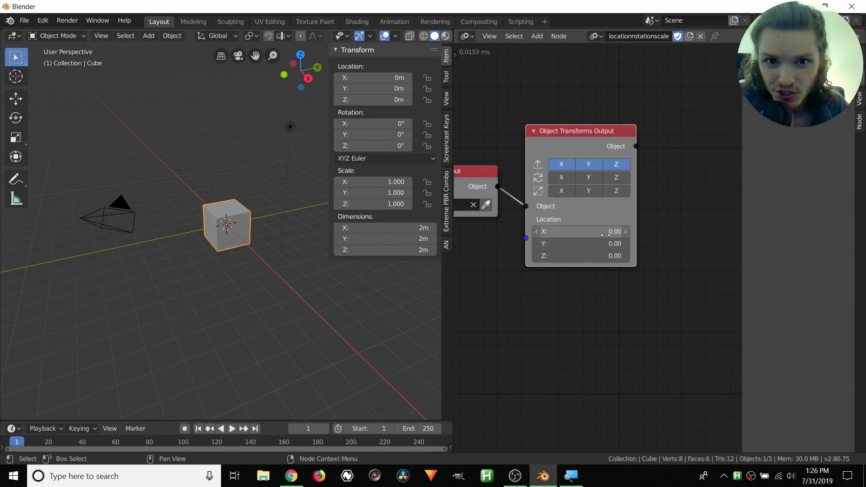
pyautogui.moveTo(604, 236); pyautogui.dragTo(654, 255)
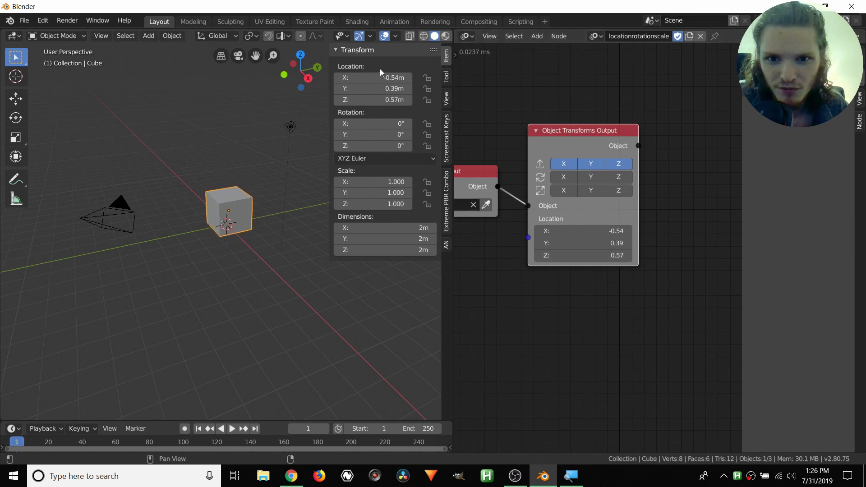
# - Try to change the cube's Y location directly in the 3D viewport's transform values
pyautogui.moveTo(392, 86); pyautogui.dragTo(375, 88)
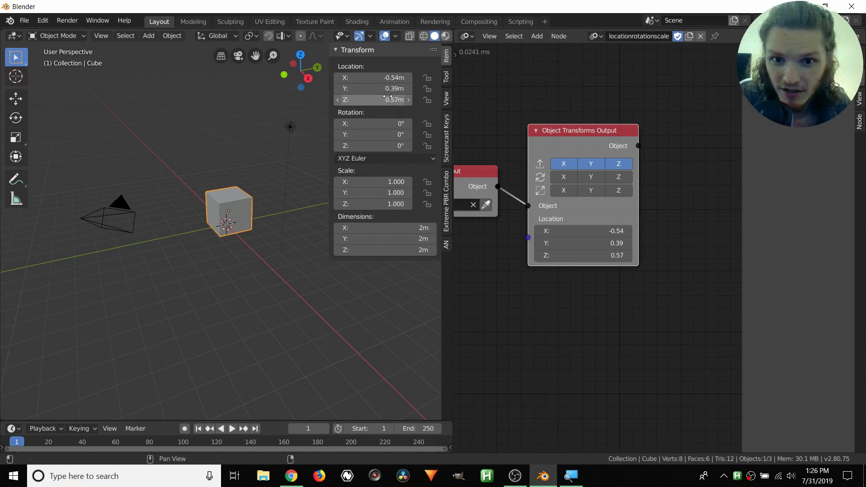
pyautogui.moveTo(391, 89)
pyautogui.mouseDown()
pyautogui.moveTo(404, 88)
pyautogui.moveTo(390, 89)
pyautogui.mouseUp()
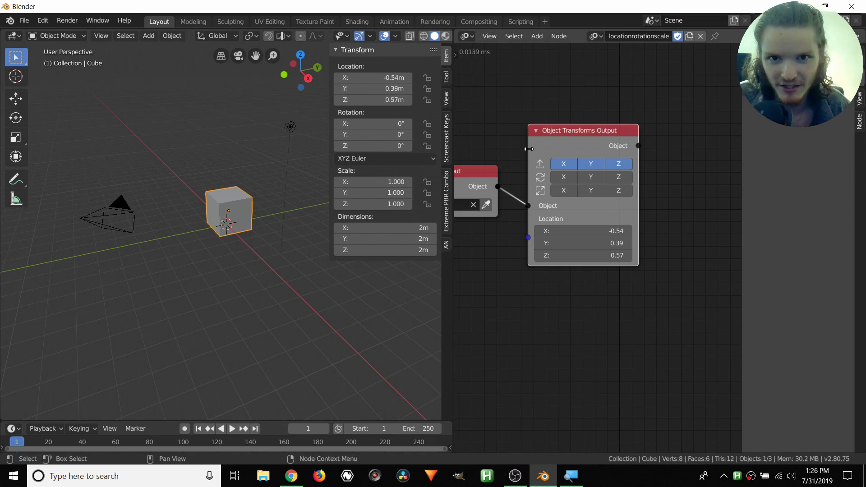
# - Move the Object Transforms Output node slightly upward in the node tree
pyautogui.moveTo(529, 149); pyautogui.dragTo(565, 166, button='middle')
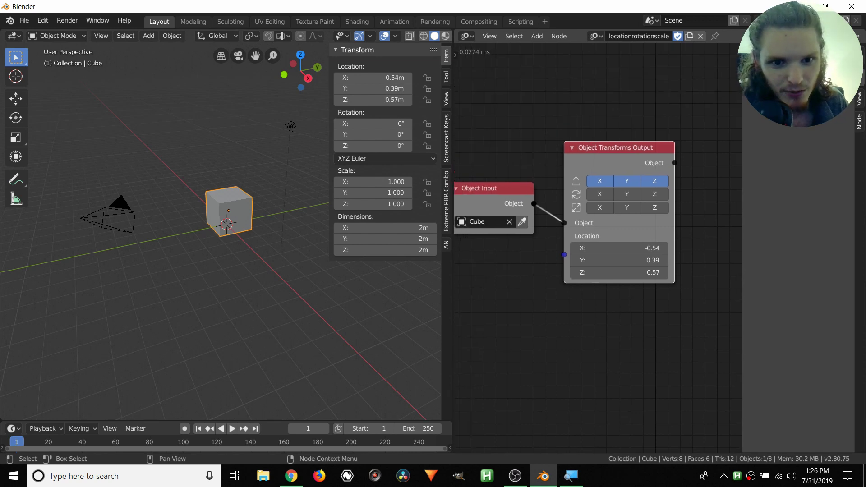
pyautogui.moveTo(613, 157); pyautogui.dragTo(612, 152)
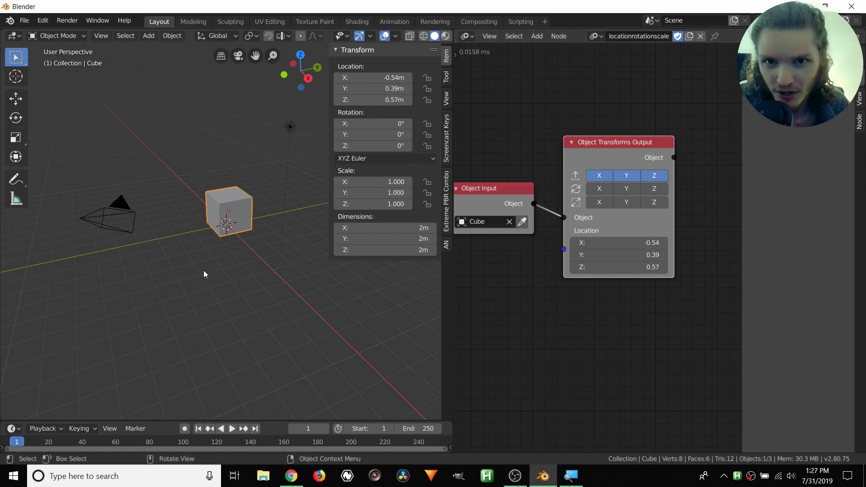
# - Try to change the cube's Y location in the 3D viewport while the node tree controls it
pyautogui.click(409, 88)
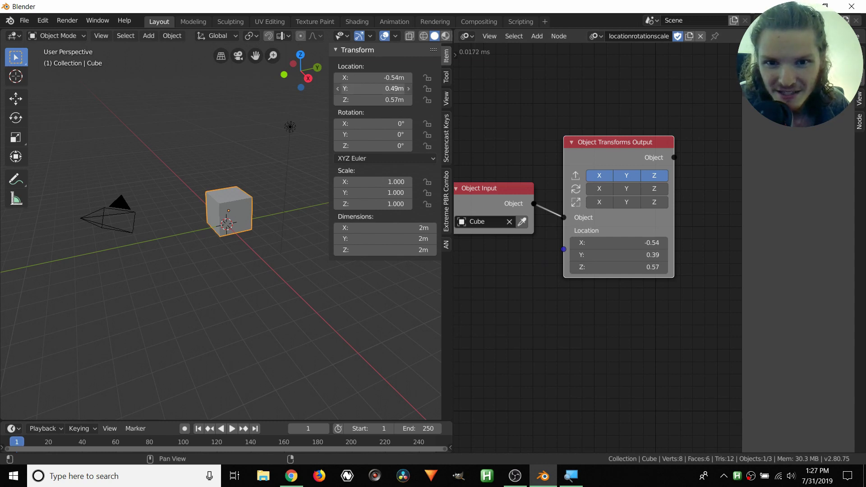
pyautogui.moveTo(409, 88); pyautogui.dragTo(380, 92)
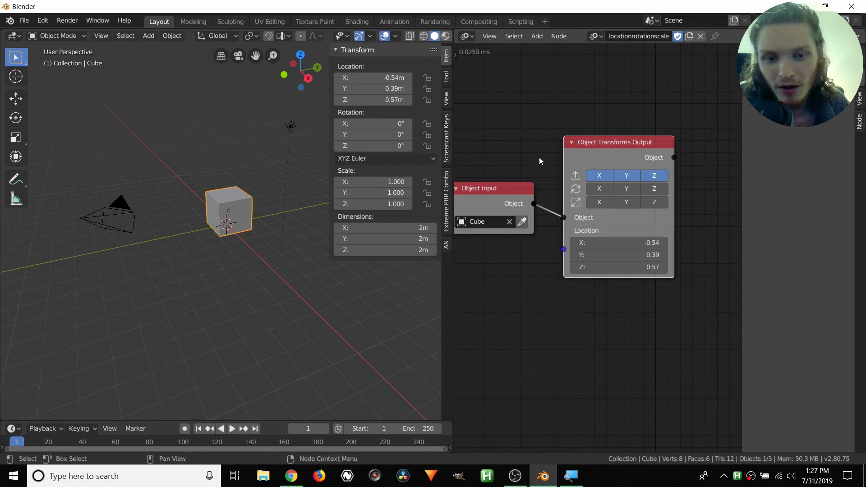
# - Show the node editor's tool shelf and widen it until the Auto Execution and Animation Node Tree options are readable
pyautogui.press('Home')
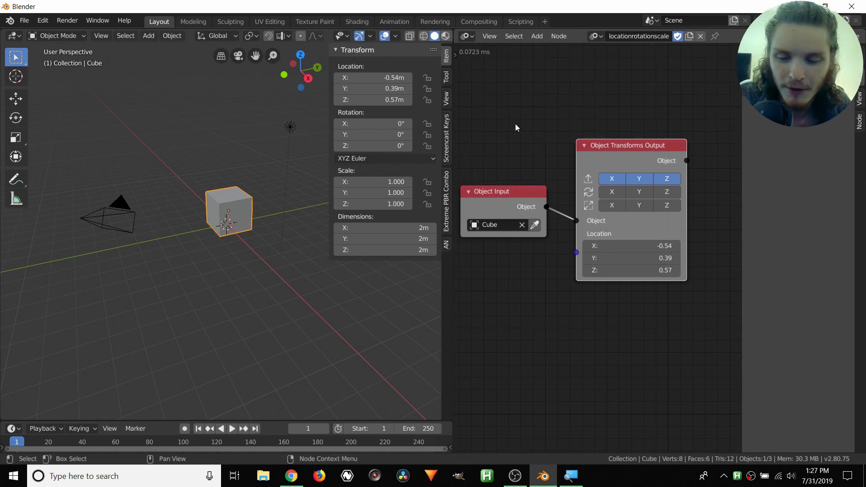
pyautogui.press('t')
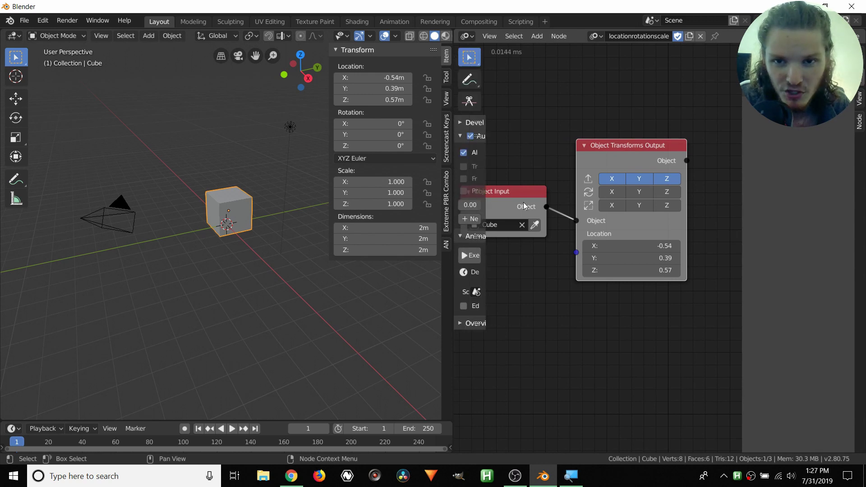
pyautogui.press('t')
pyautogui.press('Home')
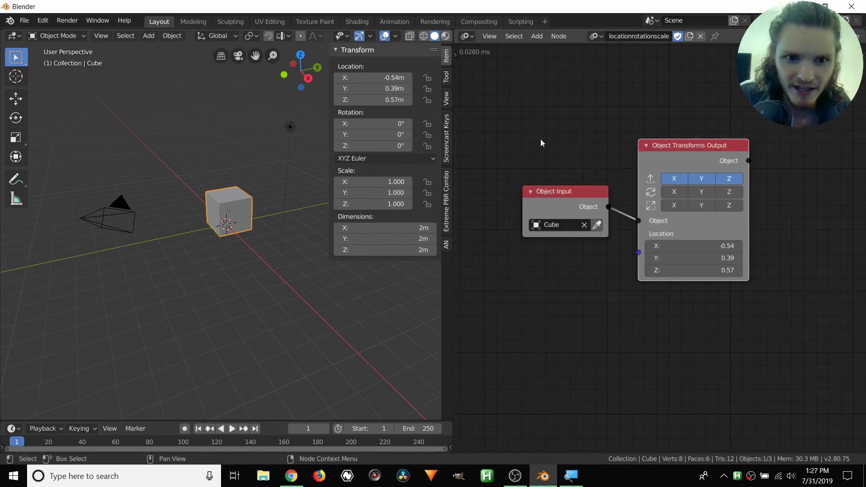
pyautogui.press('t')
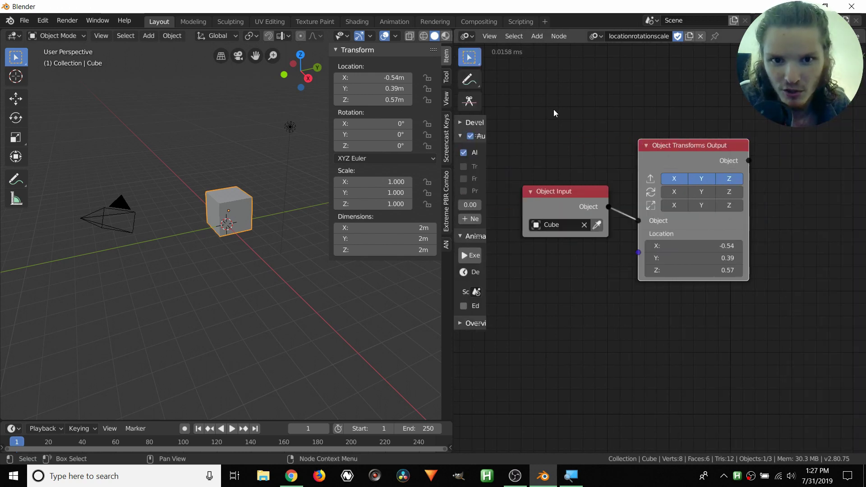
pyautogui.moveTo(486, 155); pyautogui.dragTo(540, 154)
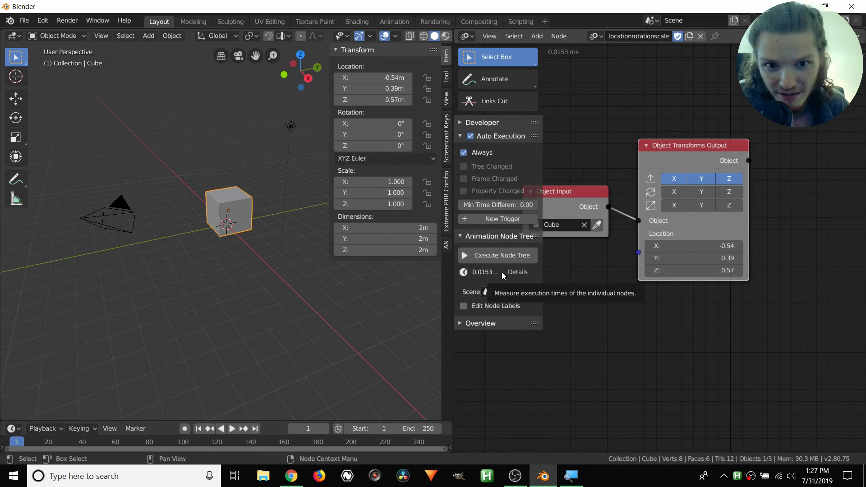
# - Temporarily disable Auto Execution of the node tree while changing the cube's Y location directly in its own transform values
pyautogui.click(472, 135)
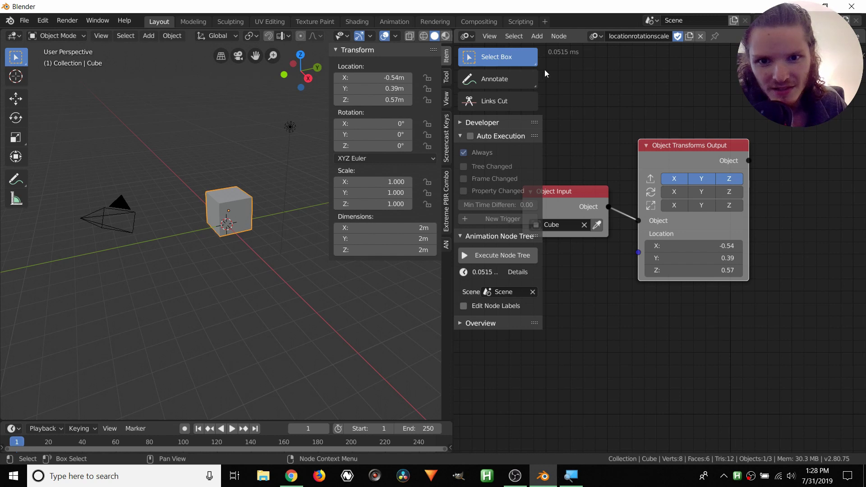
pyautogui.moveTo(388, 89); pyautogui.dragTo(391, 90)
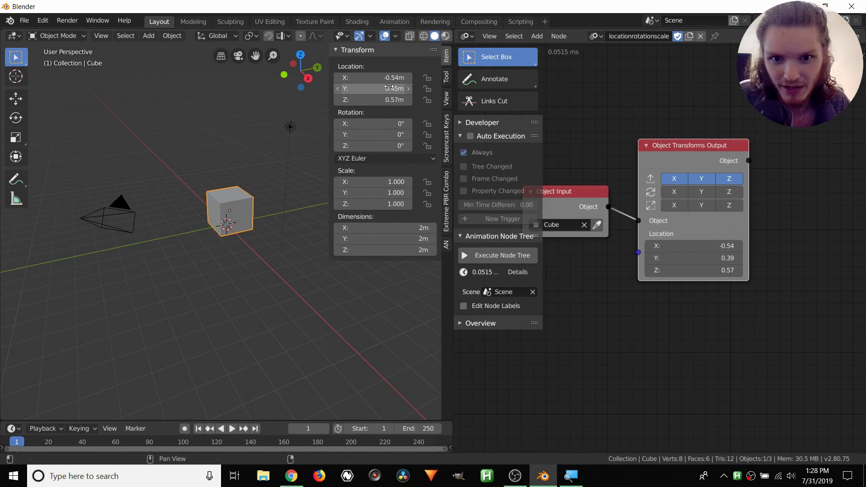
pyautogui.click(470, 136)
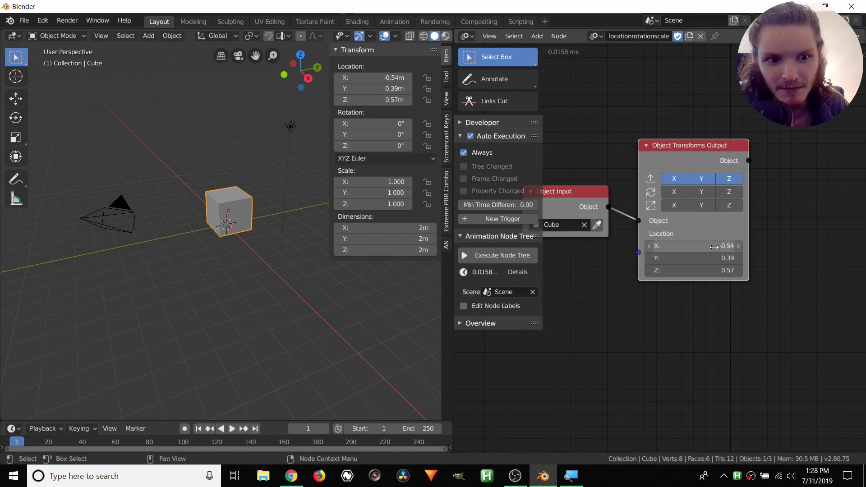
# - Set the Object Transforms Output's location to about Y -0.66 and Z 0.66, and enable all of its rotation and scale axes
pyautogui.moveTo(718, 258)
pyautogui.mouseDown()
pyautogui.moveTo(698, 259)
pyautogui.moveTo(718, 259)
pyautogui.moveTo(724, 270)
pyautogui.mouseUp()
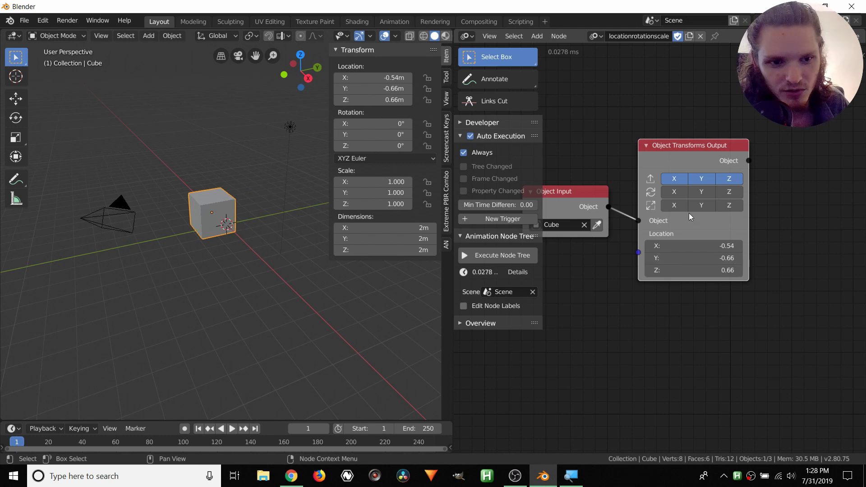
pyautogui.moveTo(701, 159); pyautogui.dragTo(724, 183)
pyautogui.moveTo(697, 216); pyautogui.dragTo(751, 216)
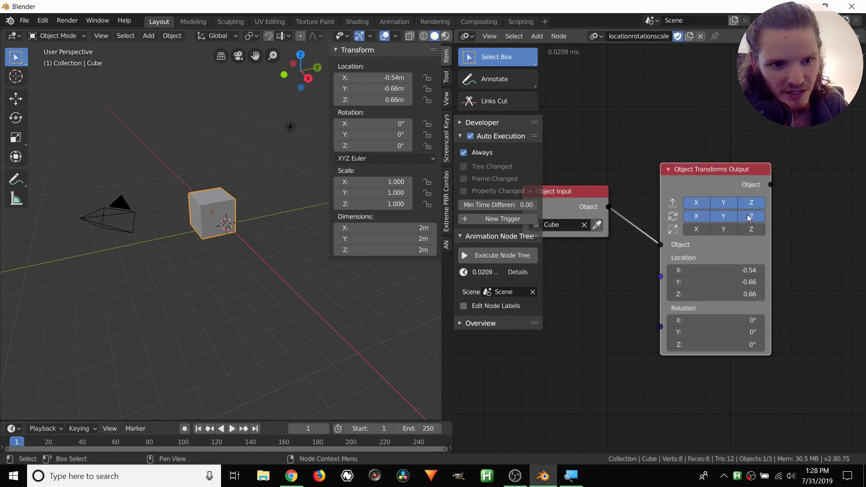
pyautogui.moveTo(696, 229); pyautogui.dragTo(751, 229)
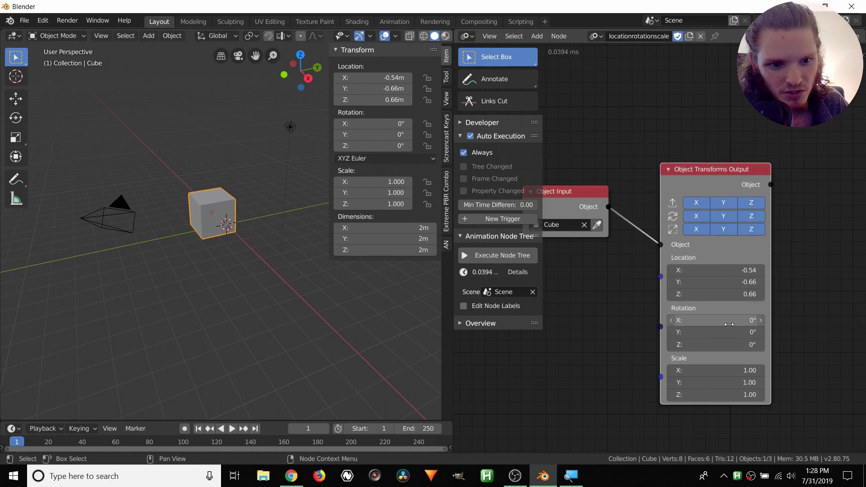
# - Set the Object Transforms Output's X rotation to about -0.09° and Y scale to about 1.27, and shift the node slightly
pyautogui.moveTo(717, 320); pyautogui.dragTo(710, 320)
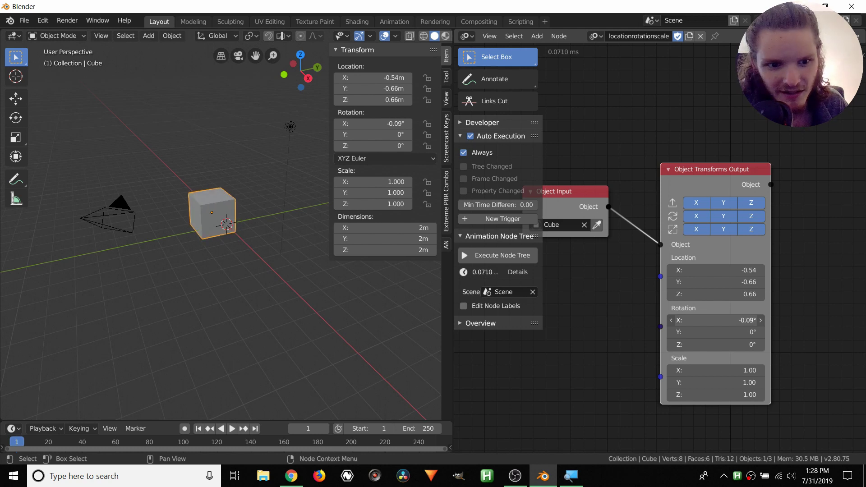
pyautogui.moveTo(718, 380)
pyautogui.mouseDown()
pyautogui.moveTo(749, 380)
pyautogui.moveTo(718, 378)
pyautogui.mouseUp()
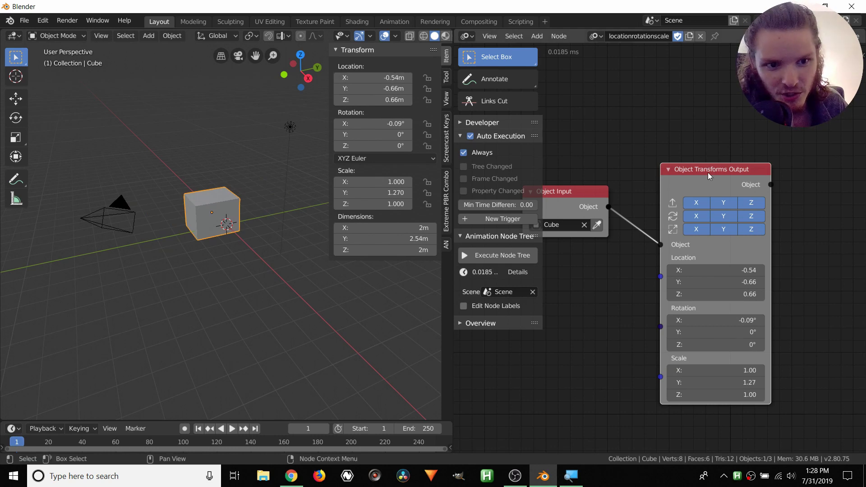
pyautogui.moveTo(709, 177); pyautogui.dragTo(702, 181)
pyautogui.hscroll(3, 702, 180)
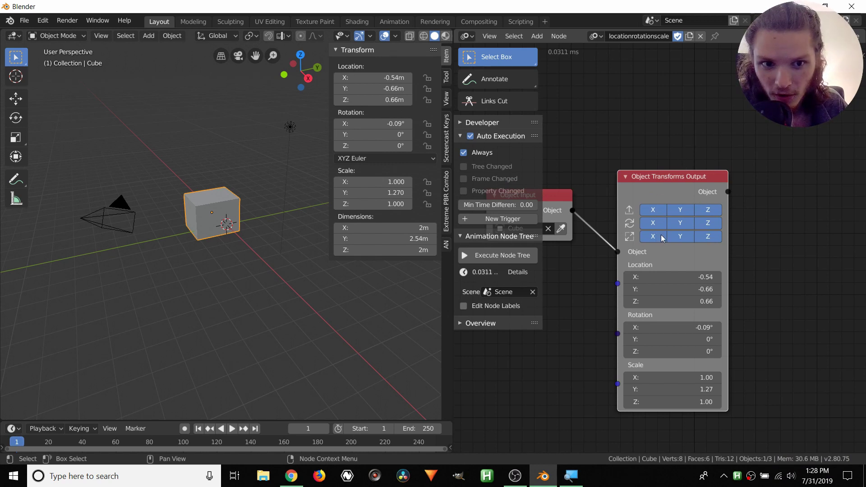
# - Disable the Y and Z axes for location, rotation and scale on the Object Transforms Output node and set its Y location to about 0.87
pyautogui.moveTo(684, 214)
pyautogui.mouseDown()
pyautogui.moveTo(684, 235)
pyautogui.moveTo(710, 241)
pyautogui.moveTo(715, 210)
pyautogui.mouseUp()
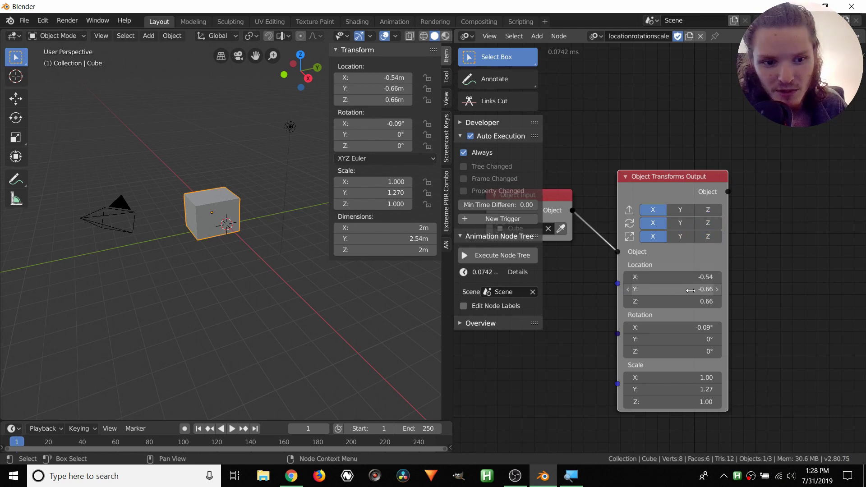
pyautogui.moveTo(690, 290); pyautogui.dragTo(713, 290)
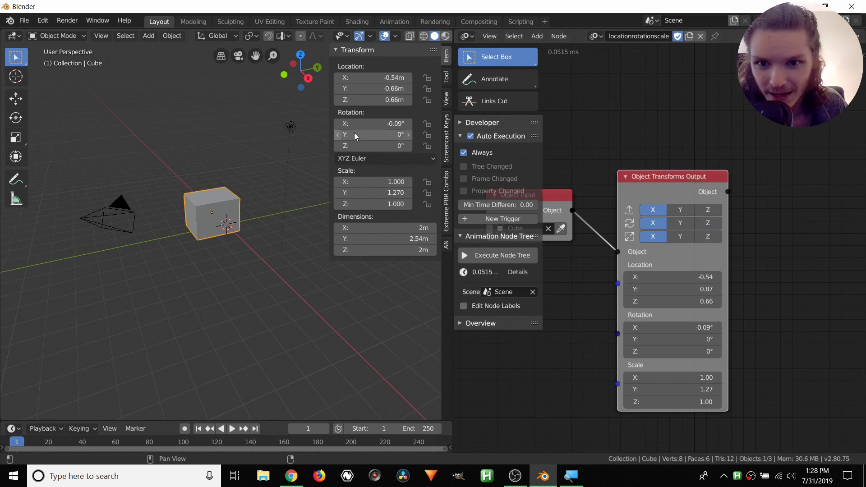
# - Move the cube along the Y axis directly in the 3D viewport to about 4.34 m
pyautogui.moveTo(374, 89); pyautogui.dragTo(389, 86)
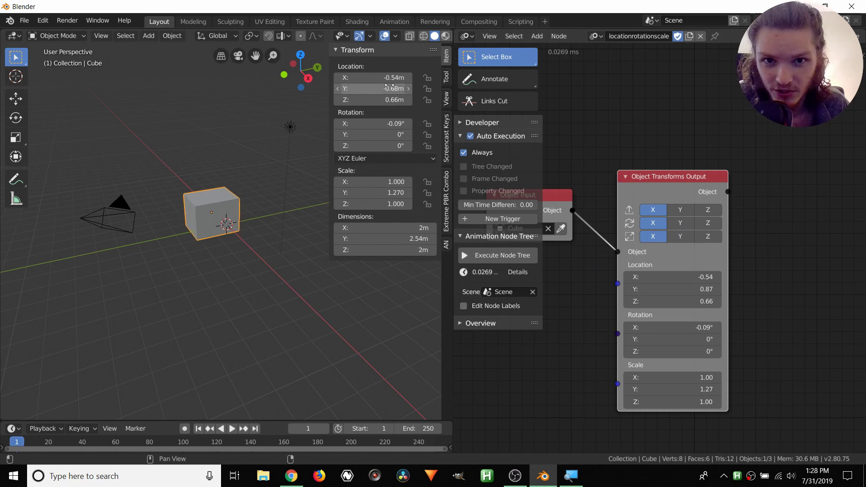
pyautogui.press('g')
pyautogui.press('y')
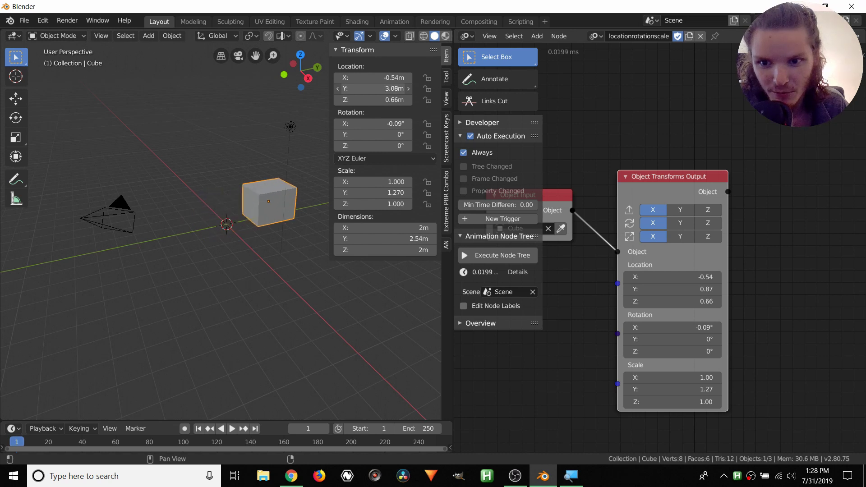
pyautogui.click(248, 162)
pyautogui.moveTo(248, 162); pyautogui.dragTo(260, 163, button='middle')
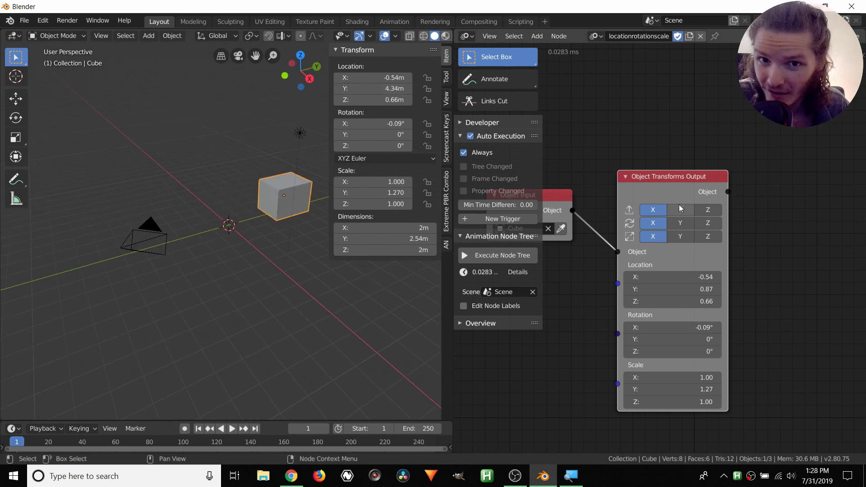
# - Re-enable the Y and Z axes for location, rotation and scale on the Object Transforms Output node and move the node slightly aside
pyautogui.moveTo(681, 209); pyautogui.dragTo(676, 228)
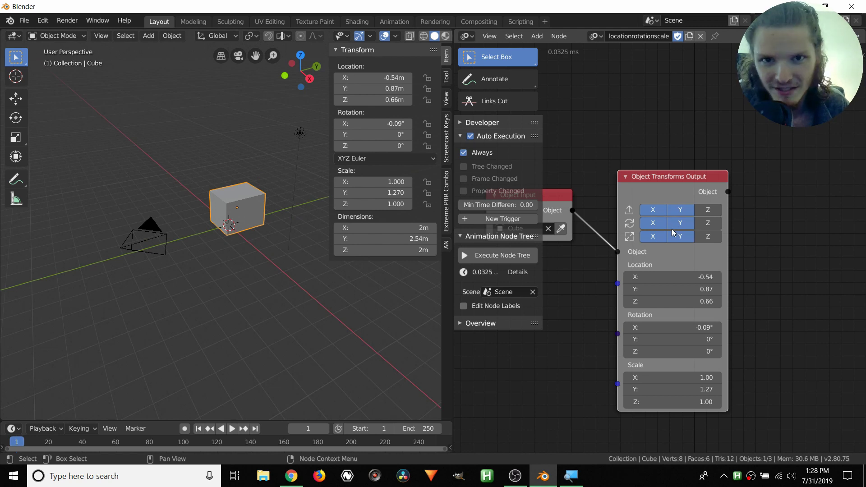
pyautogui.click(709, 236)
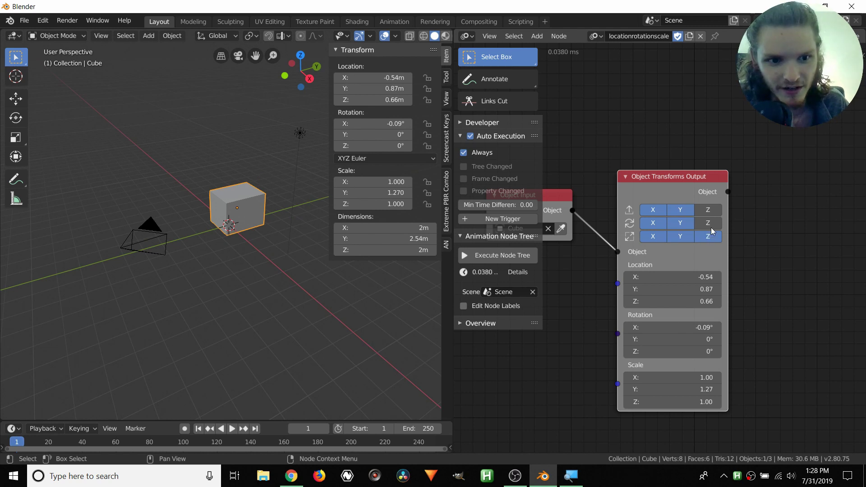
pyautogui.moveTo(709, 223); pyautogui.dragTo(709, 210)
pyautogui.moveTo(680, 178); pyautogui.dragTo(701, 178)
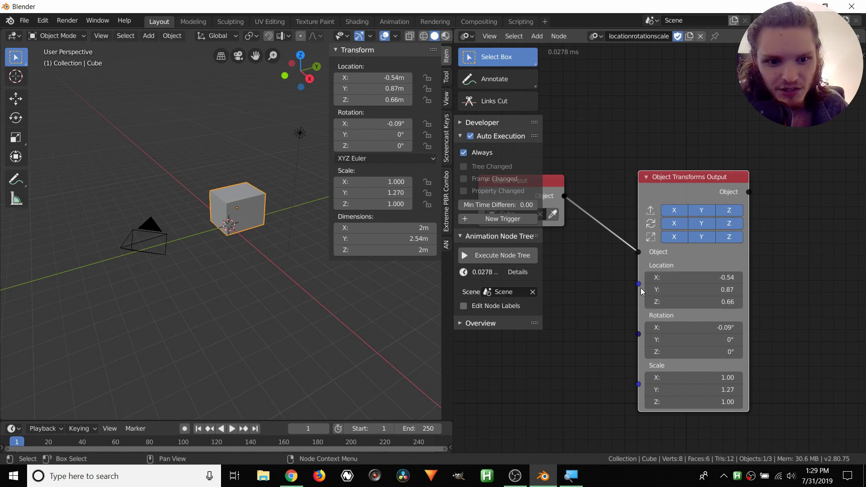
# - Add a Combine Vector node below the Object Input node and link its Vector output to the Object Transforms Output's Location input
pyautogui.moveTo(639, 287)
pyautogui.mouseDown()
pyautogui.moveTo(622, 277)
pyautogui.moveTo(645, 292)
pyautogui.mouseUp()
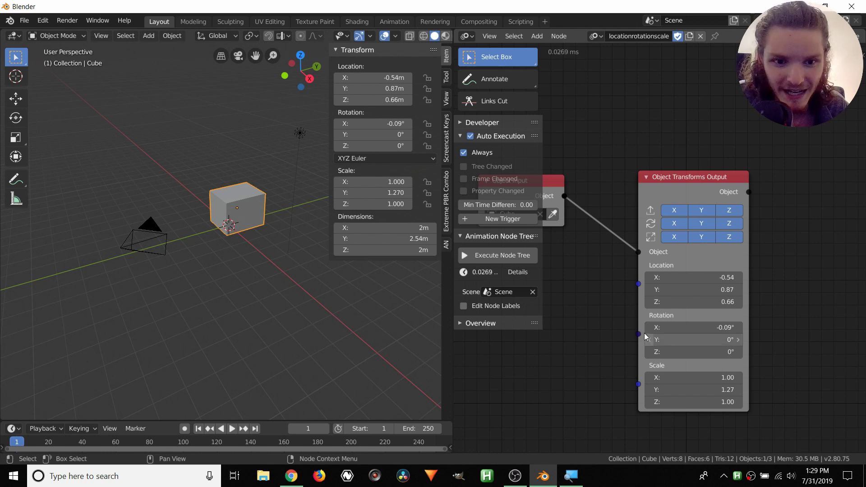
pyautogui.moveTo(645, 333); pyautogui.dragTo(670, 335, button='middle')
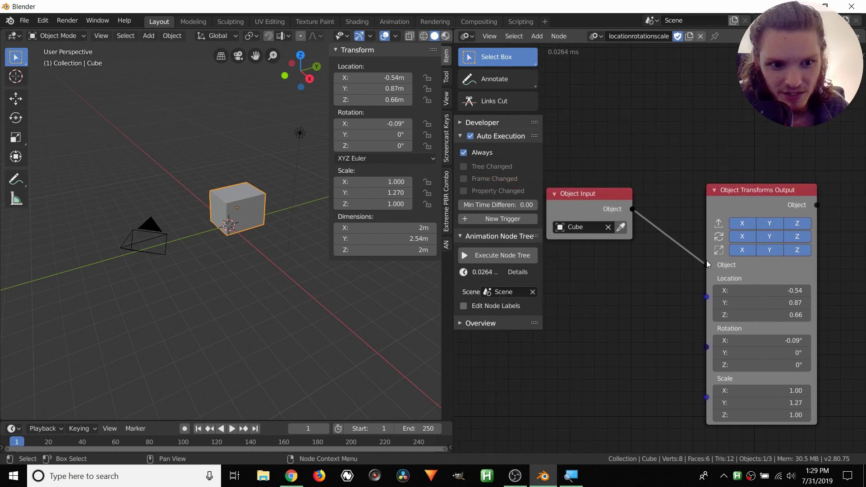
pyautogui.moveTo(707, 265)
pyautogui.mouseDown()
pyautogui.moveTo(699, 262)
pyautogui.moveTo(697, 232)
pyautogui.moveTo(707, 265)
pyautogui.mouseUp()
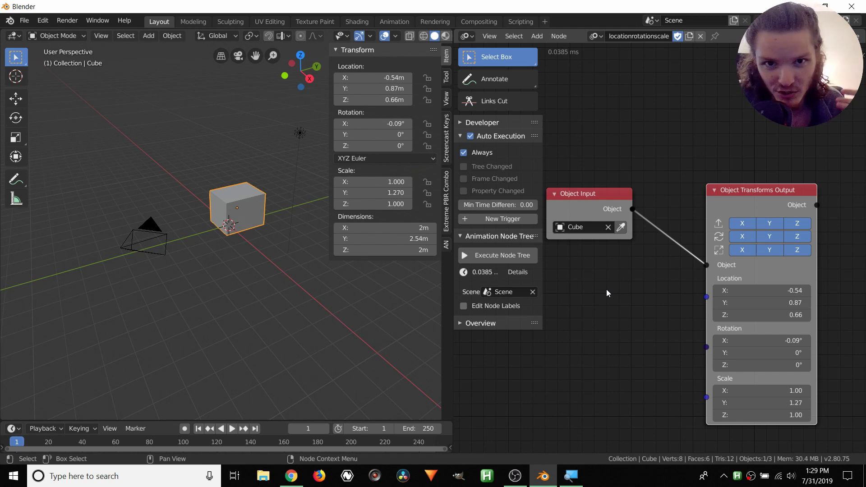
pyautogui.hotkey('shift', 'a')
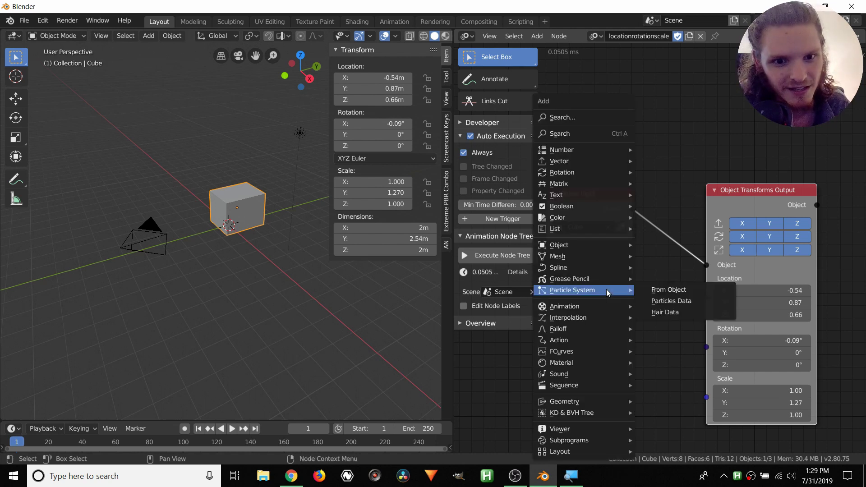
pyautogui.moveTo(591, 160)
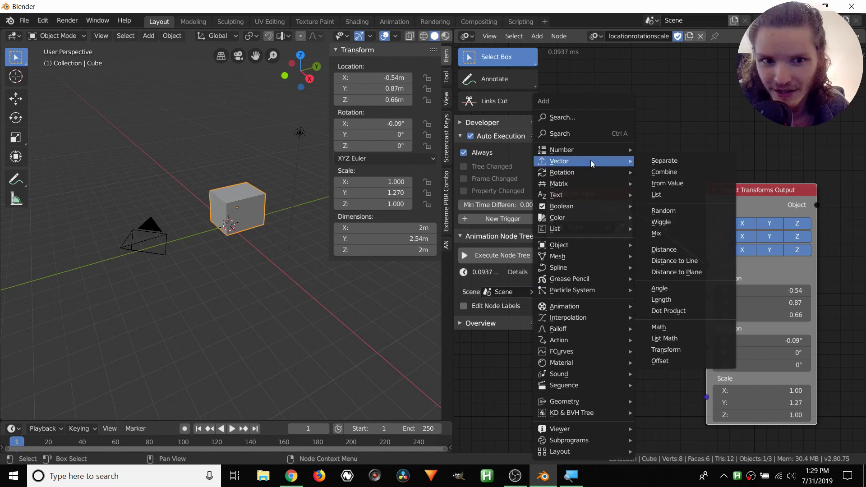
pyautogui.click(670, 172)
pyautogui.click(617, 334)
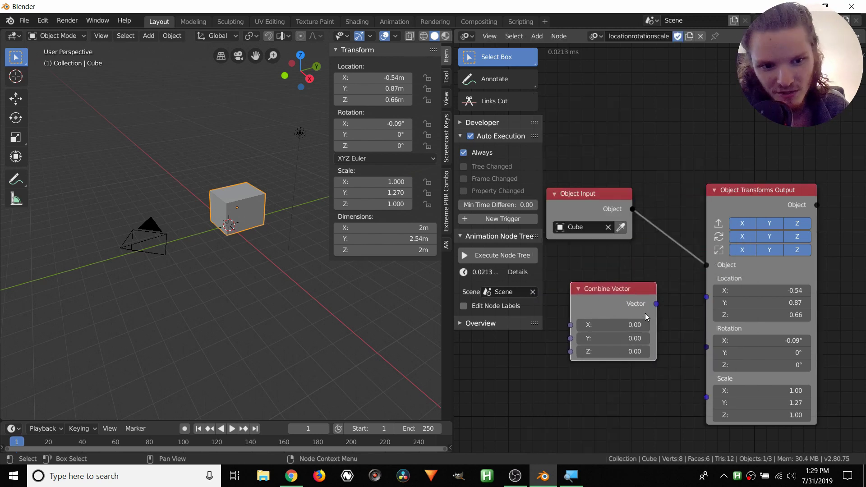
pyautogui.moveTo(658, 306); pyautogui.dragTo(705, 300)
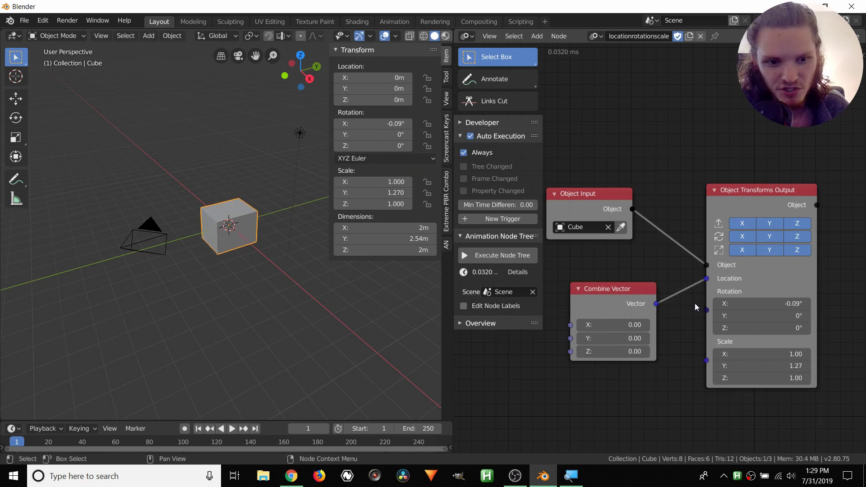
# - Set the Combine Vector node's values to about X -0.75, Y 0.18 and Z 1.32
pyautogui.moveTo(630, 325); pyautogui.dragTo(650, 352)
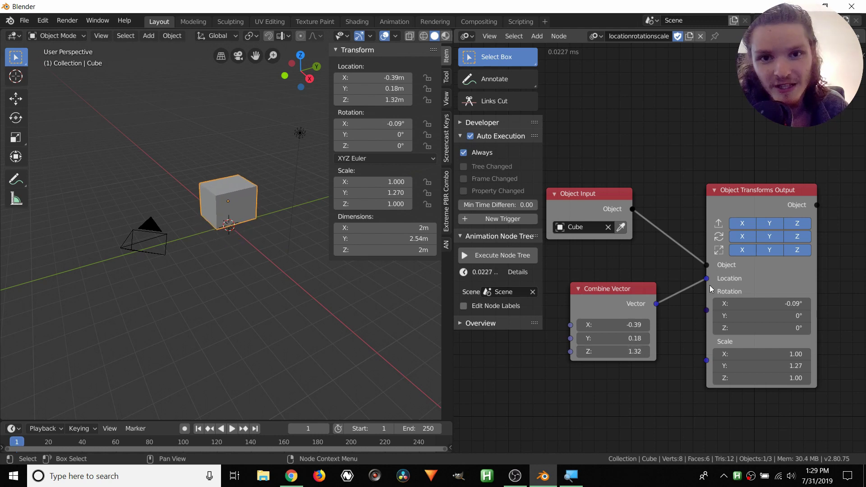
pyautogui.moveTo(614, 324); pyautogui.dragTo(601, 324)
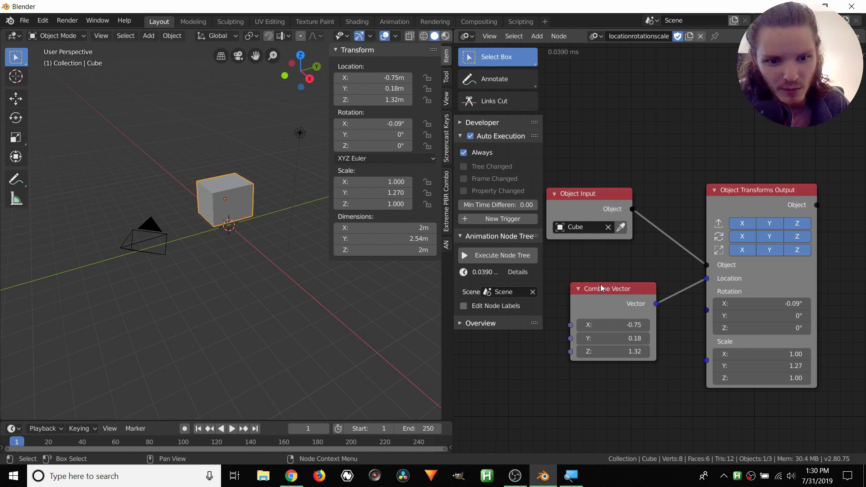
# - Delete the Combine Vector node from the node tree
pyautogui.moveTo(602, 287); pyautogui.dragTo(607, 291)
pyautogui.press('x')
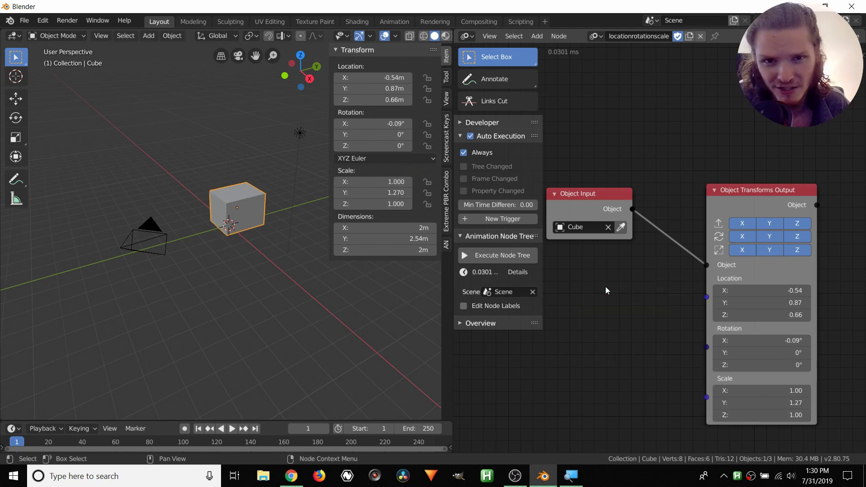
pyautogui.moveTo(664, 328); pyautogui.dragTo(646, 312, button='middle')
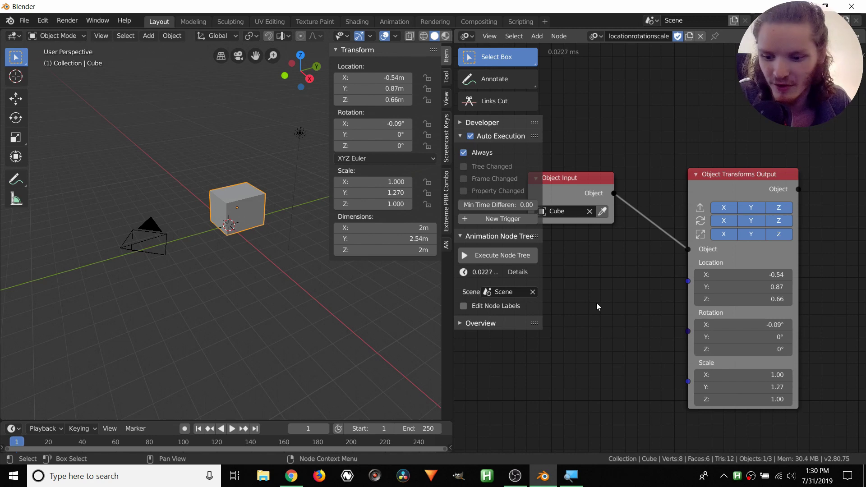
# - Try driving the Object Transforms Output's Rotation with a new Combine Vector node, and delete it together with the inserted Direction to Rotation node
pyautogui.hotkey('shift', 'a')
pyautogui.moveTo(562, 163)
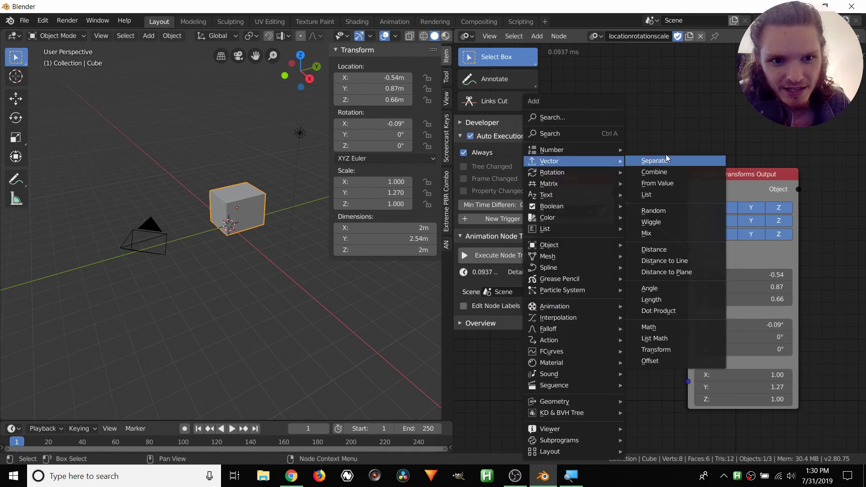
pyautogui.click(654, 172)
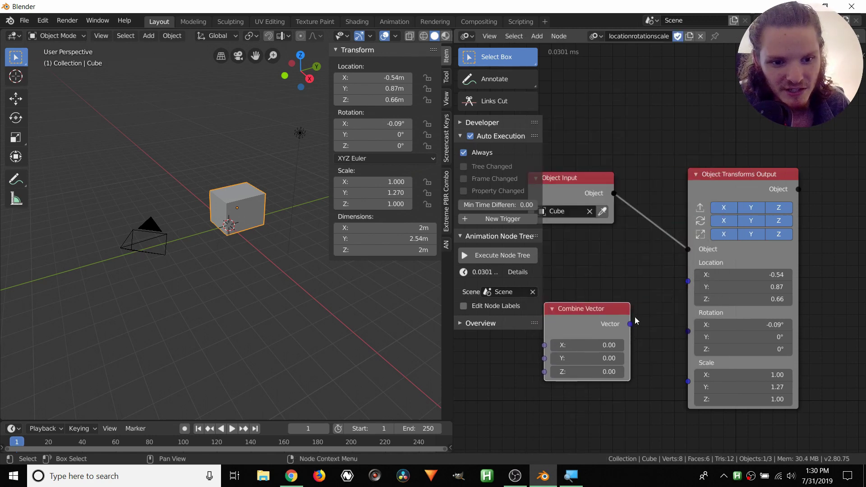
pyautogui.moveTo(631, 324); pyautogui.dragTo(691, 339)
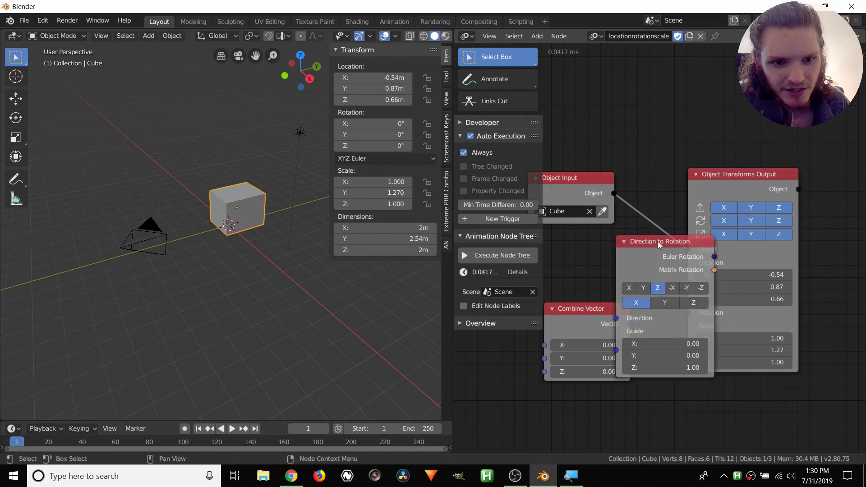
pyautogui.moveTo(658, 242); pyautogui.dragTo(646, 327)
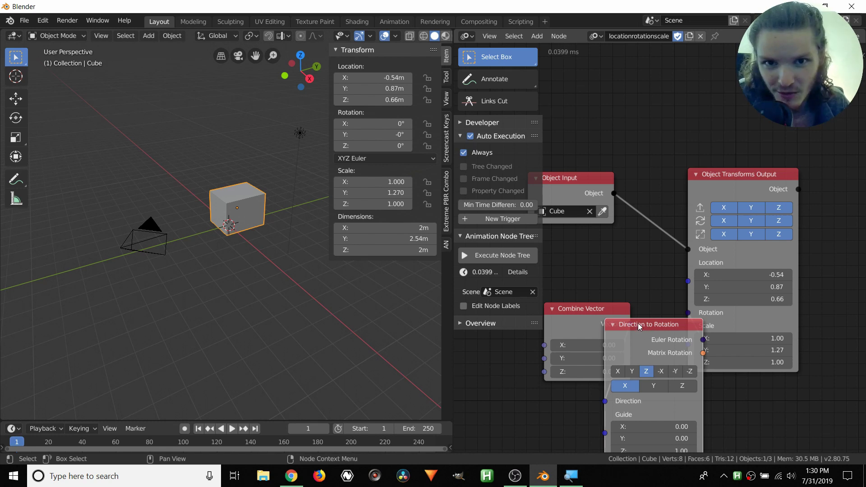
pyautogui.moveTo(640, 326); pyautogui.dragTo(626, 283)
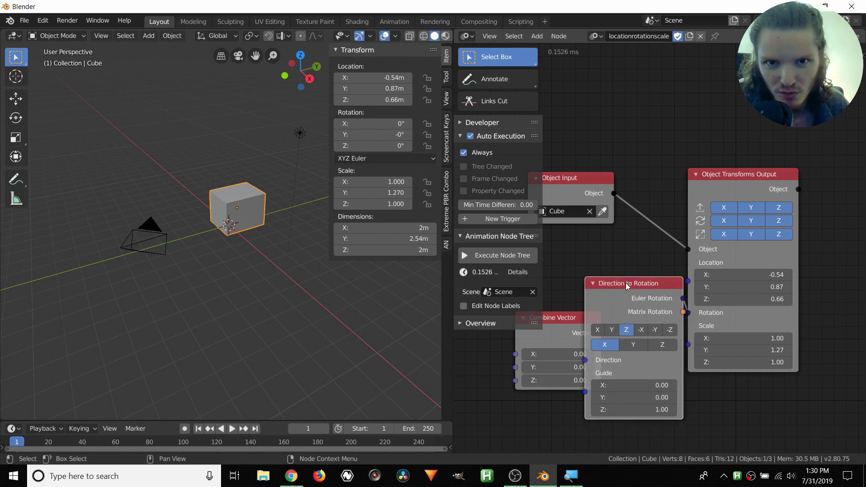
pyautogui.press('x')
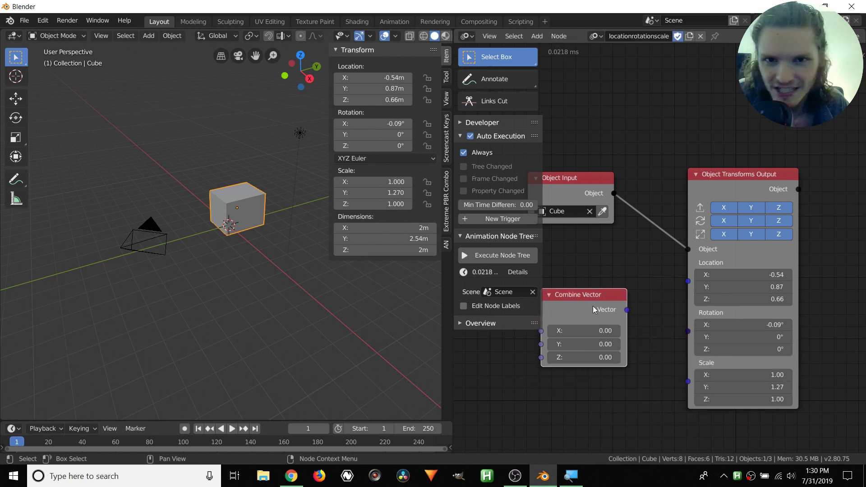
pyautogui.press('x')
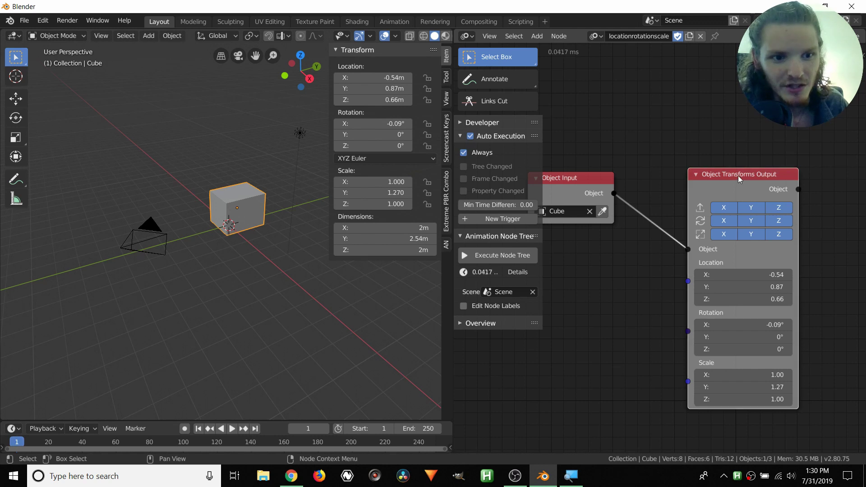
# - Move the Object Transforms Output node slightly and give its Rotation input a linked Combine Euler data input node
pyautogui.moveTo(739, 175); pyautogui.dragTo(732, 176)
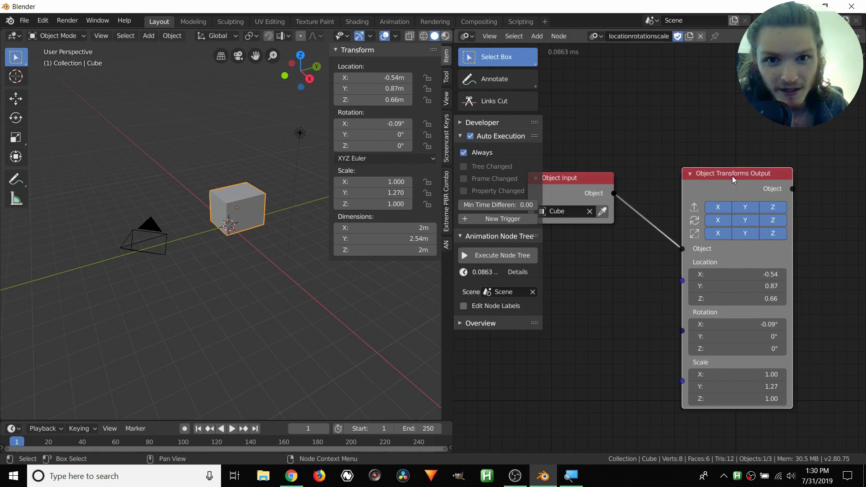
pyautogui.press('w')
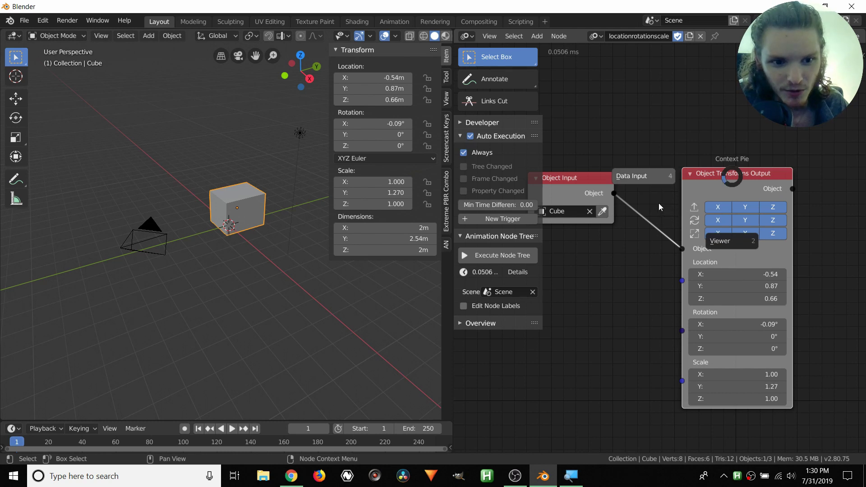
pyautogui.click(641, 180)
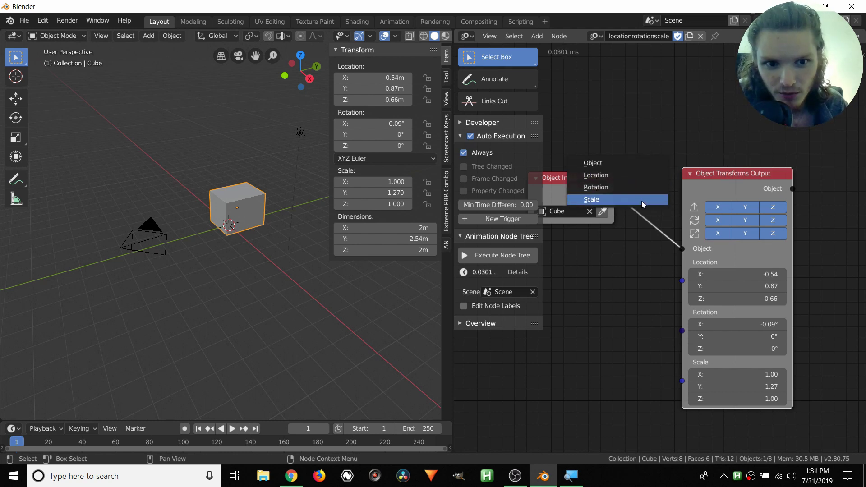
pyautogui.click(623, 187)
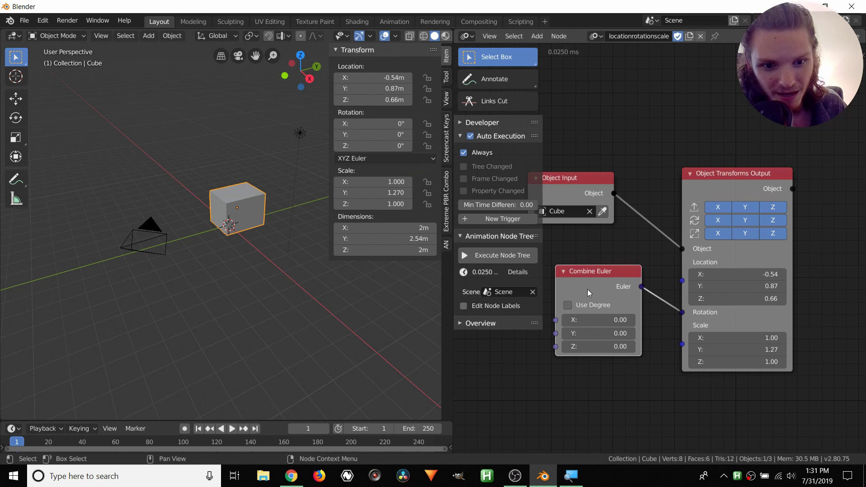
# - Set the Combine Euler node's values to about X 2.76, Y 1.35 and Z 0.75
pyautogui.moveTo(605, 316); pyautogui.dragTo(660, 334)
pyautogui.moveTo(605, 347); pyautogui.dragTo(638, 347)
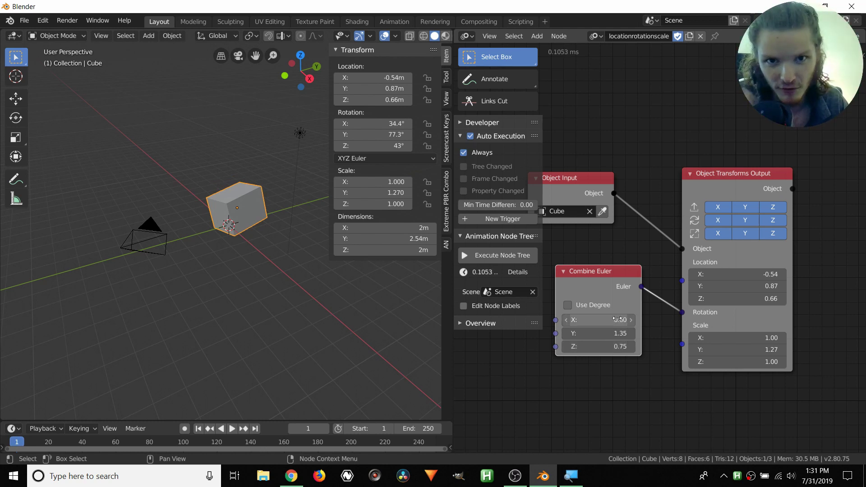
pyautogui.moveTo(617, 319); pyautogui.dragTo(663, 320)
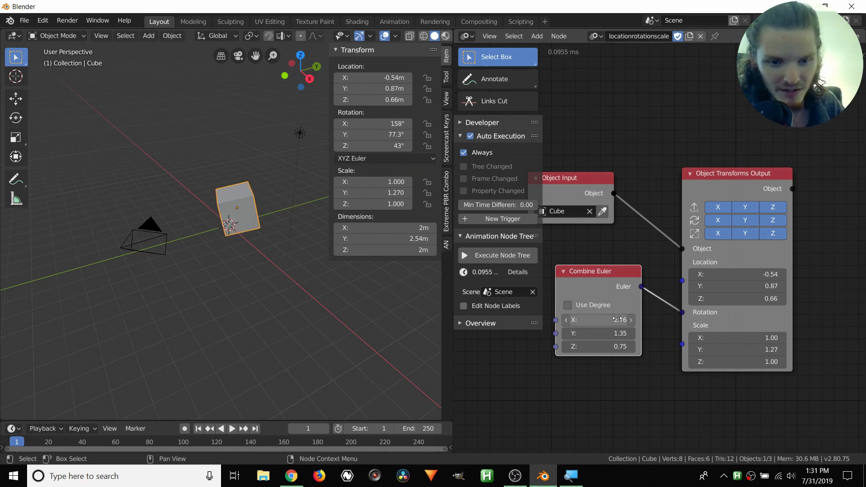
# - Enable Use Degree on the Combine Euler node and set its values to about X 67.41, Y 19.56 and Z 5.10
pyautogui.moveTo(600, 270); pyautogui.dragTo(607, 266)
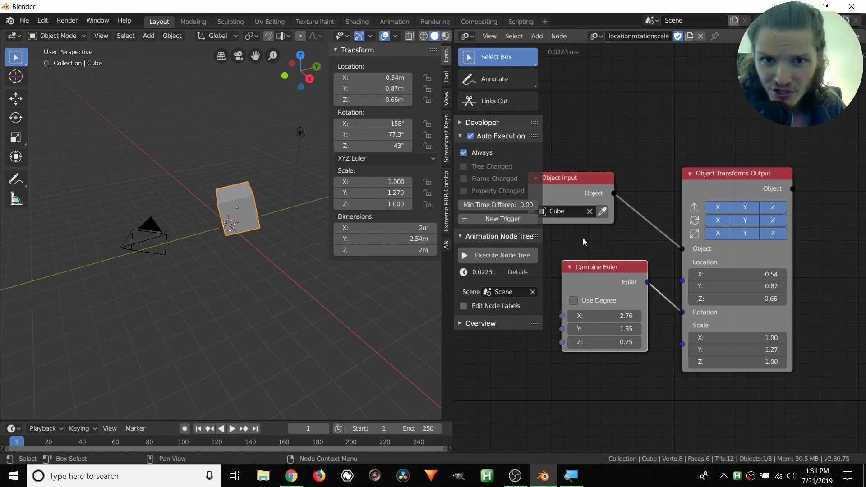
pyautogui.click(572, 300)
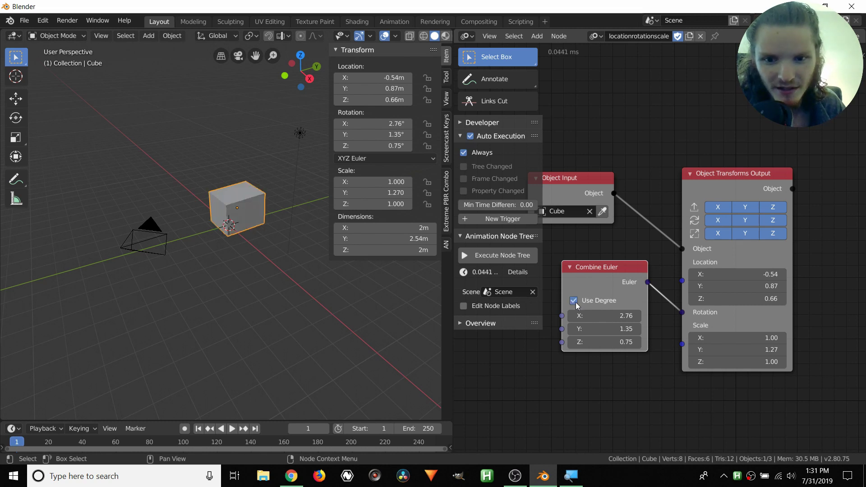
pyautogui.doubleClick(604, 316)
pyautogui.write('9.96')
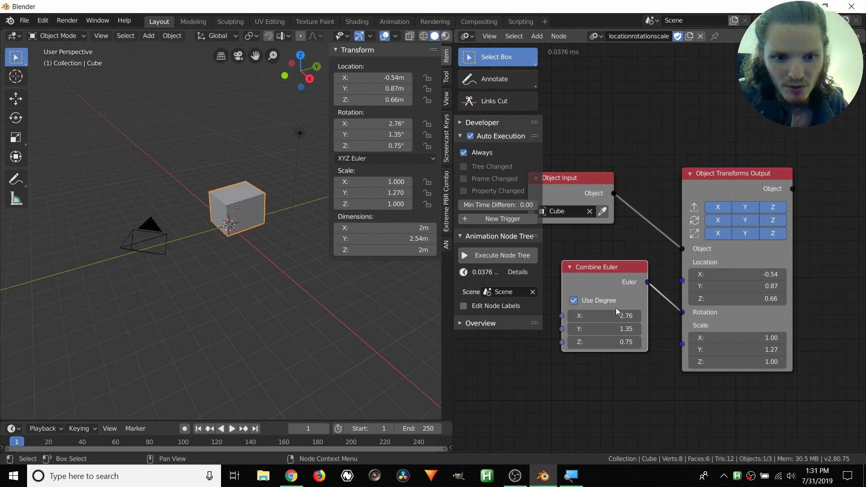
pyautogui.press('Return')
pyautogui.moveTo(604, 316); pyautogui.dragTo(656, 316)
pyautogui.moveTo(605, 329)
pyautogui.mouseDown()
pyautogui.moveTo(623, 329)
pyautogui.moveTo(614, 342)
pyautogui.mouseUp()
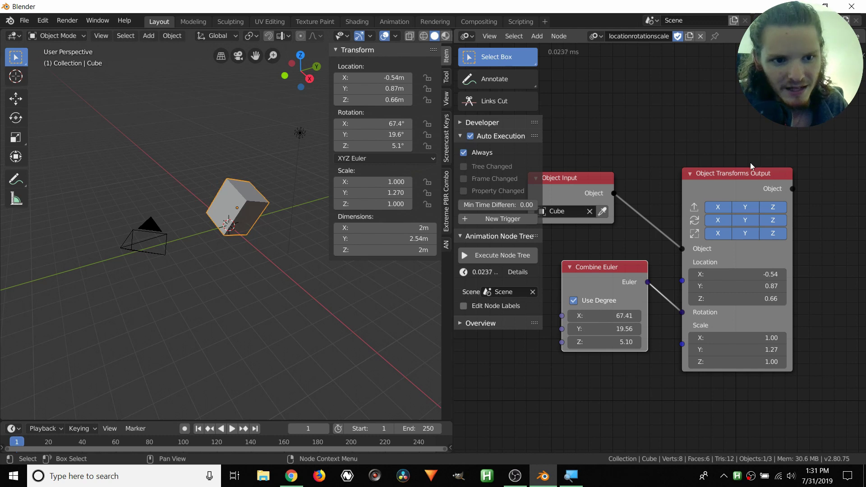
# - Move the Object Transforms Output node aside and place a Combine Vector data input for its Scale below the Combine Euler node
pyautogui.moveTo(738, 172); pyautogui.dragTo(776, 214)
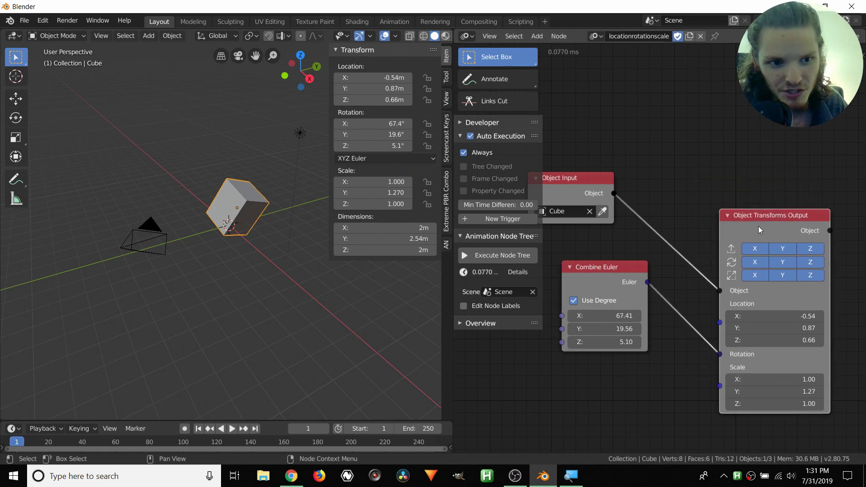
pyautogui.keyDown('alt'); pyautogui.keyDown('shift'); pyautogui.moveTo(758, 226); pyautogui.dragTo(682, 224, button='right'); pyautogui.keyUp('shift'); pyautogui.keyUp('alt')
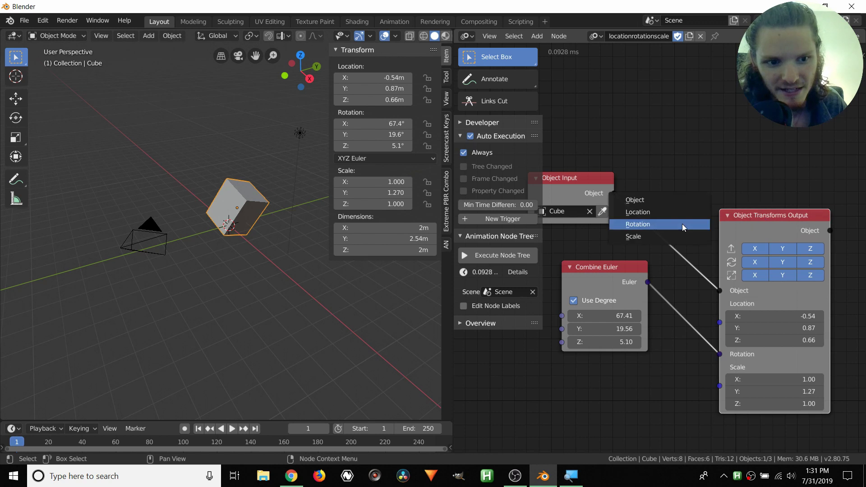
pyautogui.click(641, 236)
pyautogui.click(537, 365)
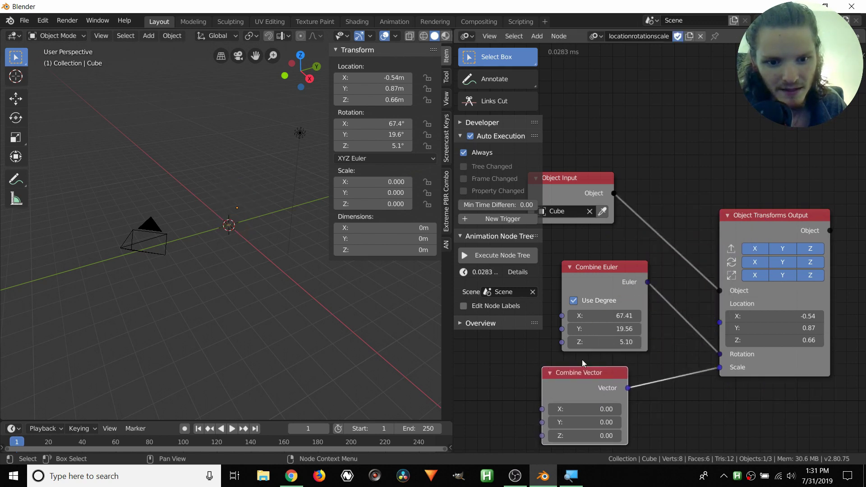
# - Set the X, Y and Z values of the Combine Vector node linked to Scale to 1
pyautogui.moveTo(605, 403); pyautogui.dragTo(619, 377, button='middle')
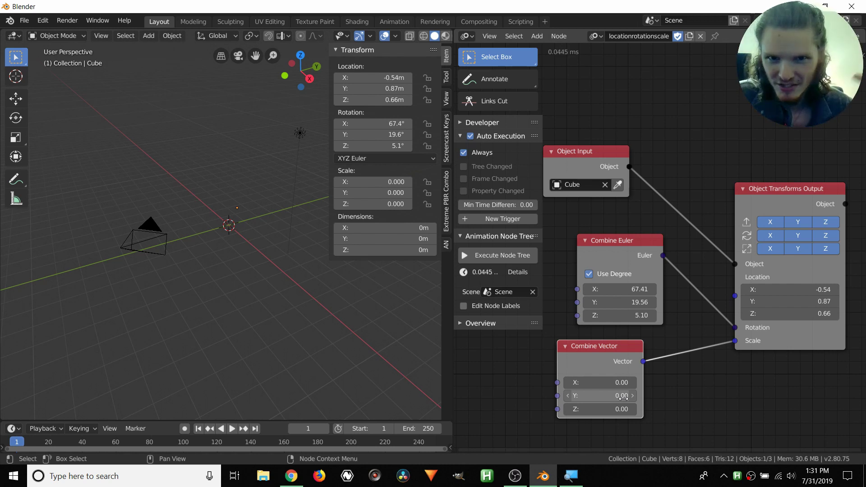
pyautogui.click(620, 384)
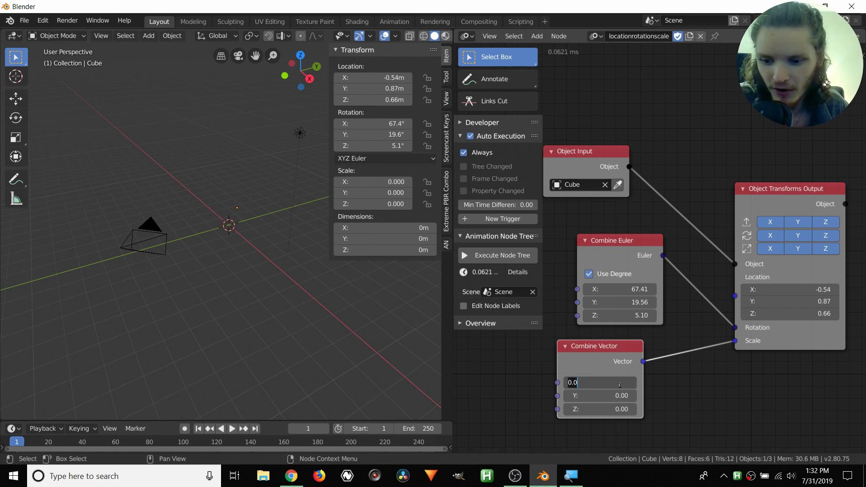
pyautogui.write('1')
pyautogui.press('Tab')
pyautogui.write('1')
pyautogui.press('Tab')
pyautogui.write('1')
pyautogui.press('Return')
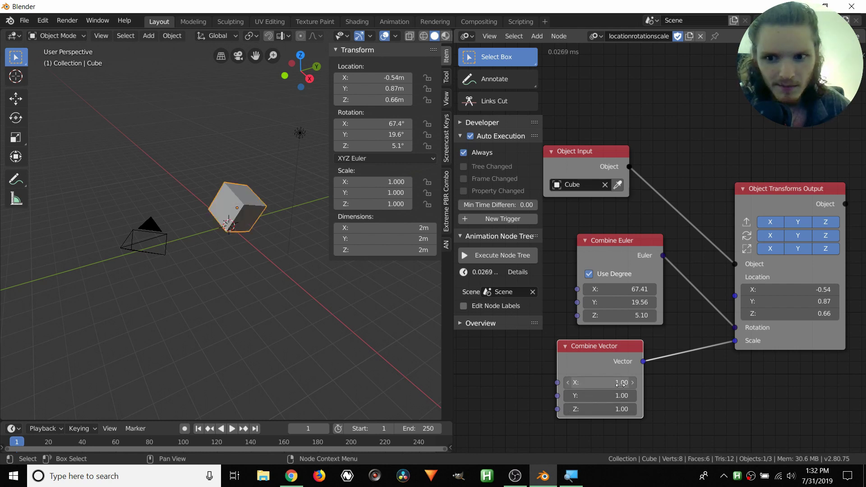
# - Try a Z value of 0 on the Combine Vector node driving Scale, and set it back to 1
pyautogui.click(619, 411)
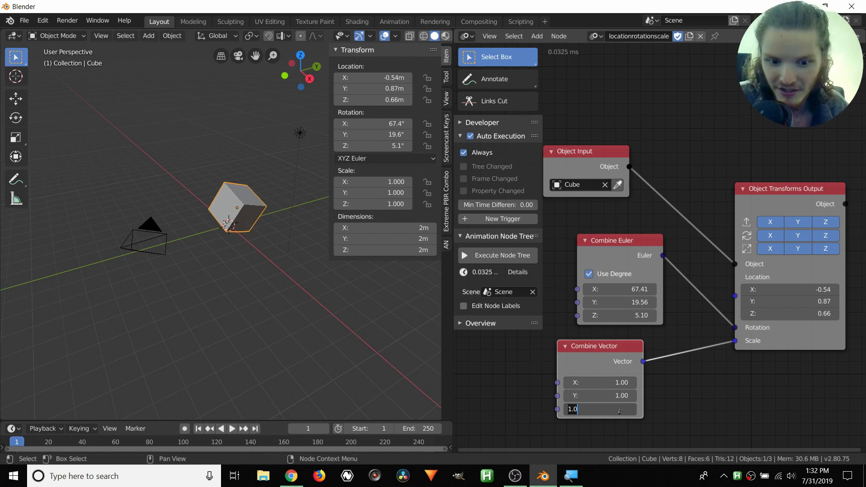
pyautogui.write('0')
pyautogui.press('Return')
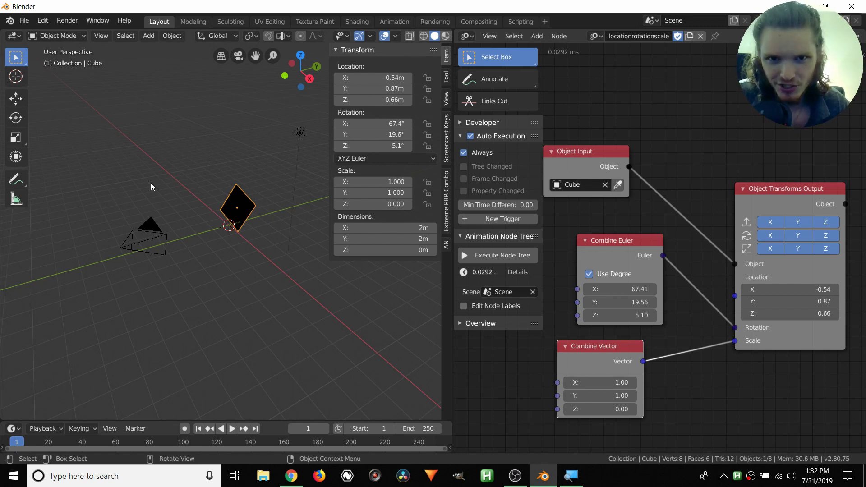
pyautogui.click(610, 410)
pyautogui.write('1')
pyautogui.press('Return')
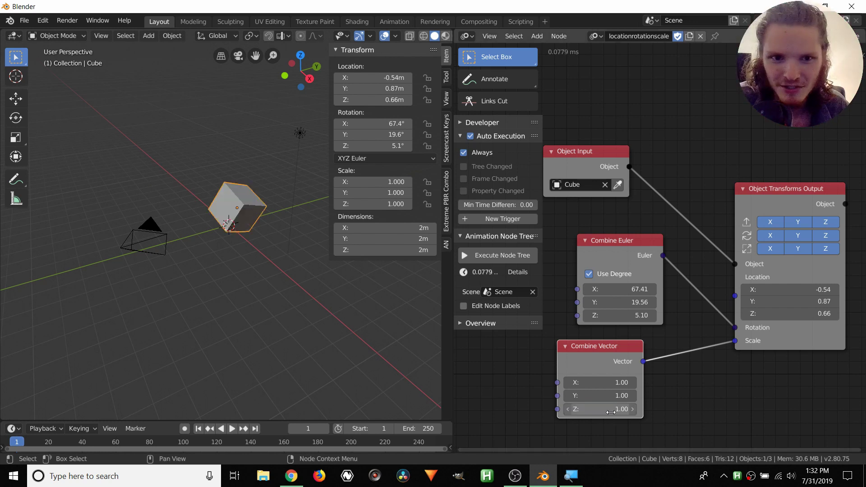
# - Duplicate the cube in the viewport and place the copy at about X -4.38 m, Y -3.44 m and Z 2.98 m
pyautogui.moveTo(630, 215); pyautogui.dragTo(656, 236, button='middle')
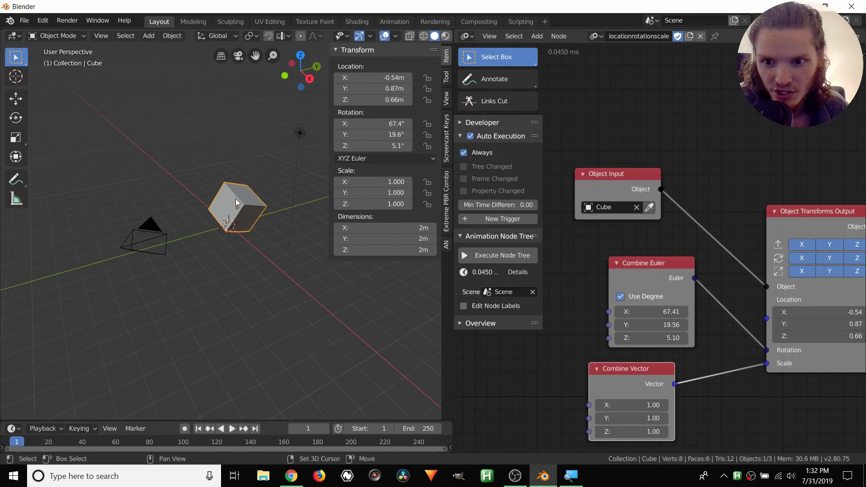
pyautogui.hotkey('shift', 'd')
pyautogui.click(153, 173)
# - Bevel one upper edge of the duplicated cube with a single segment in Edit Mode and return to Object Mode
pyautogui.press('Tab')
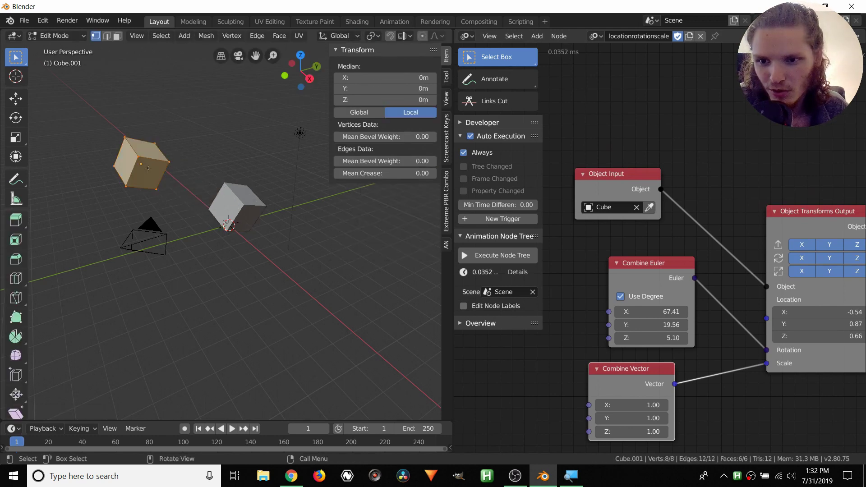
pyautogui.keyDown('shift'); pyautogui.moveTo(153, 172); pyautogui.dragTo(264, 229, button='middle'); pyautogui.keyUp('shift')
pyautogui.scroll(3, 264, 229)
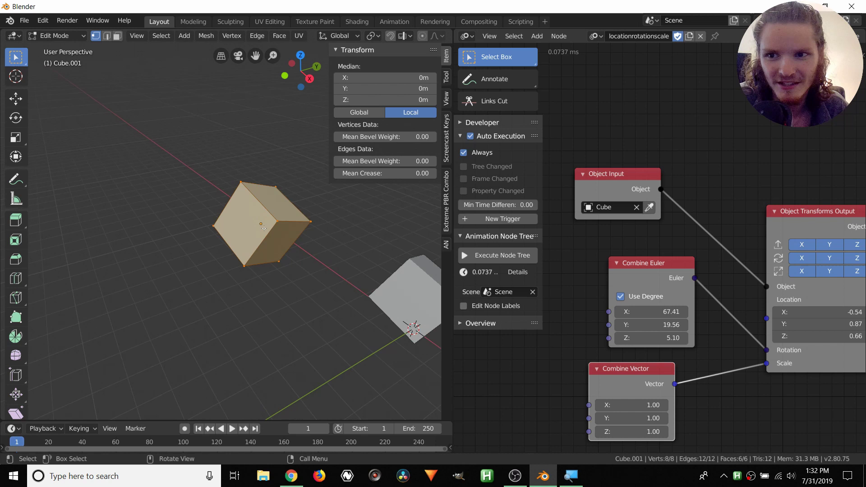
pyautogui.press('2')
pyautogui.click(264, 204)
pyautogui.hotkey('ctrl', 'b')
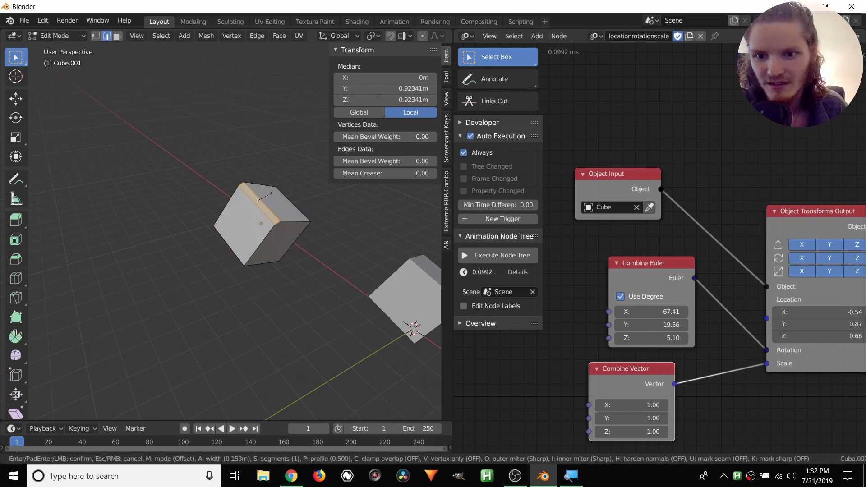
pyautogui.click(277, 242)
pyautogui.press('Tab')
pyautogui.keyDown('shift'); pyautogui.moveTo(283, 226); pyautogui.dragTo(212, 229, button='middle'); pyautogui.keyUp('shift')
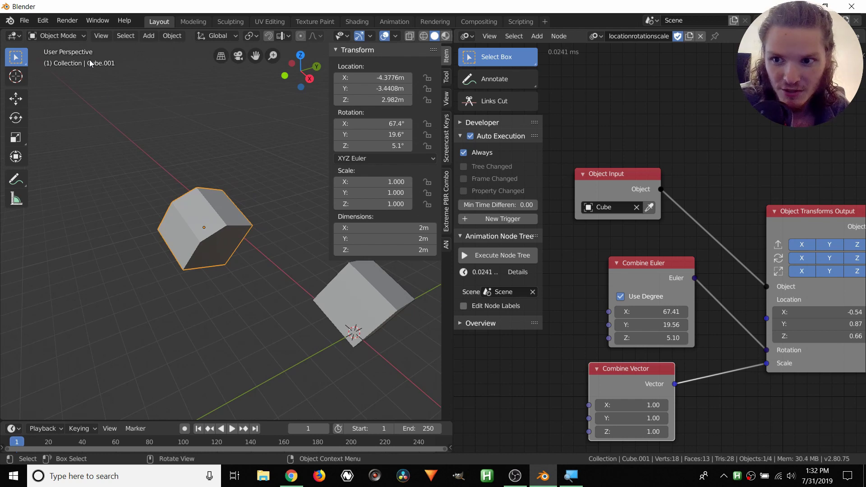
# - Set the Combine Euler node's Y value to about 21.84 degrees
pyautogui.moveTo(580, 298); pyautogui.dragTo(559, 287, button='middle')
pyautogui.scroll(-3, 422, 310)
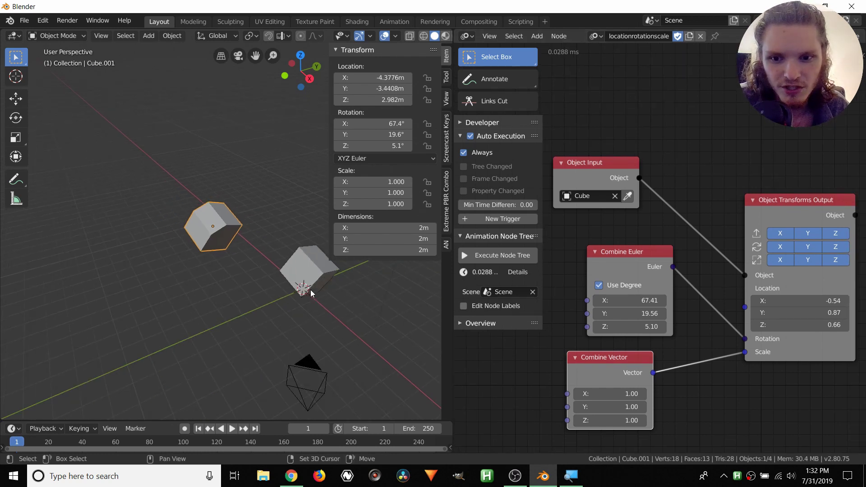
pyautogui.keyDown('shift'); pyautogui.moveTo(312, 288); pyautogui.dragTo(254, 287, button='middle'); pyautogui.keyUp('shift')
pyautogui.moveTo(650, 313)
pyautogui.mouseDown()
pyautogui.moveTo(632, 313)
pyautogui.moveTo(660, 313)
pyautogui.mouseUp()
# - Shift the Object Transforms Output and Object Input nodes slightly upward in the node tree
pyautogui.moveTo(789, 192); pyautogui.dragTo(797, 210, button='middle')
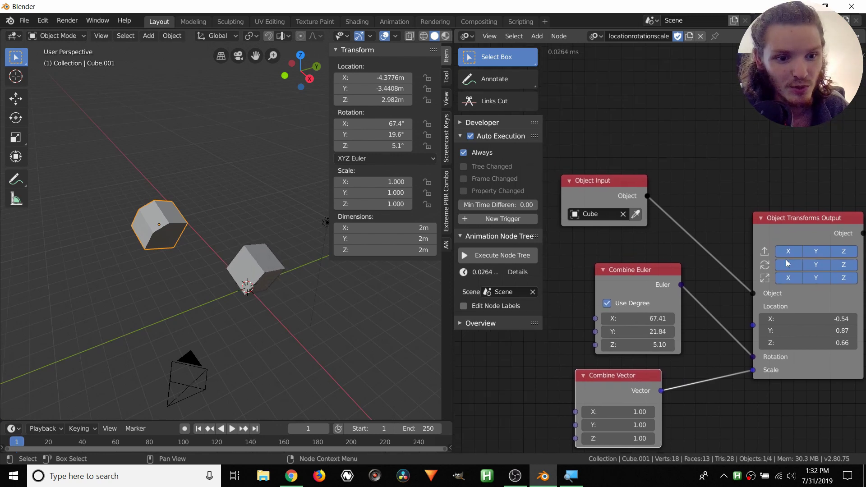
pyautogui.moveTo(799, 218); pyautogui.dragTo(796, 207)
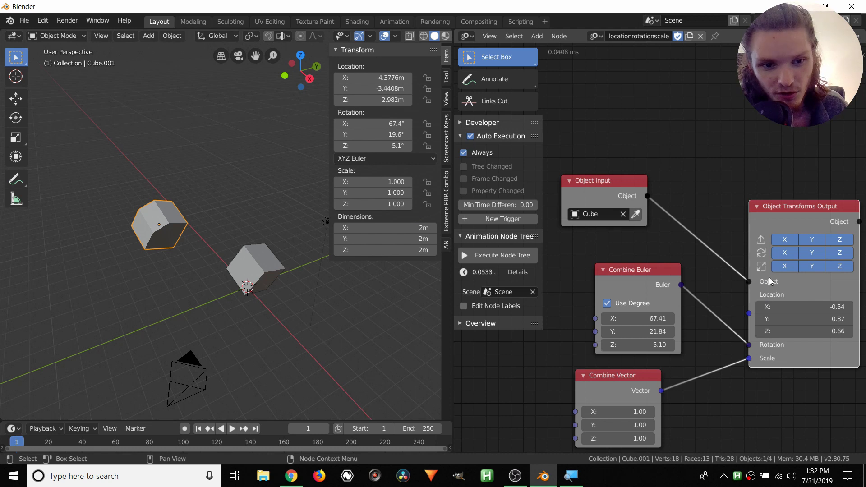
pyautogui.moveTo(592, 186); pyautogui.dragTo(588, 180)
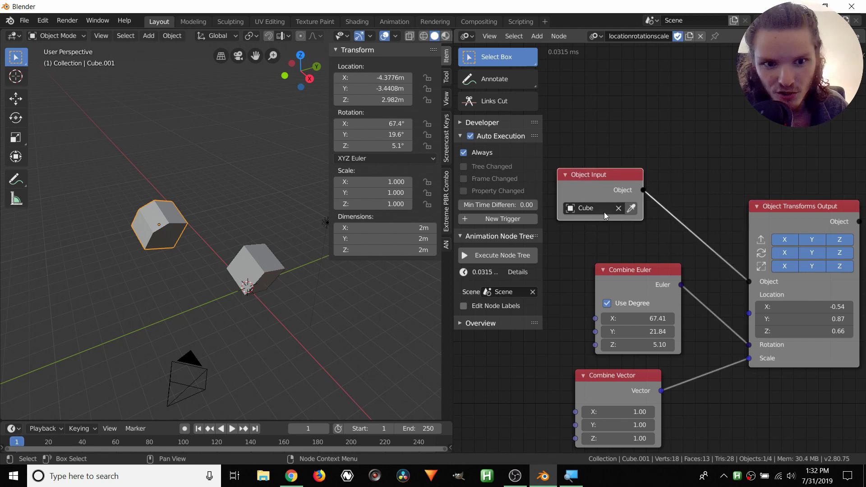
# - Replace Cube with Cube.001 as the target of the Object Input node
pyautogui.click(619, 208)
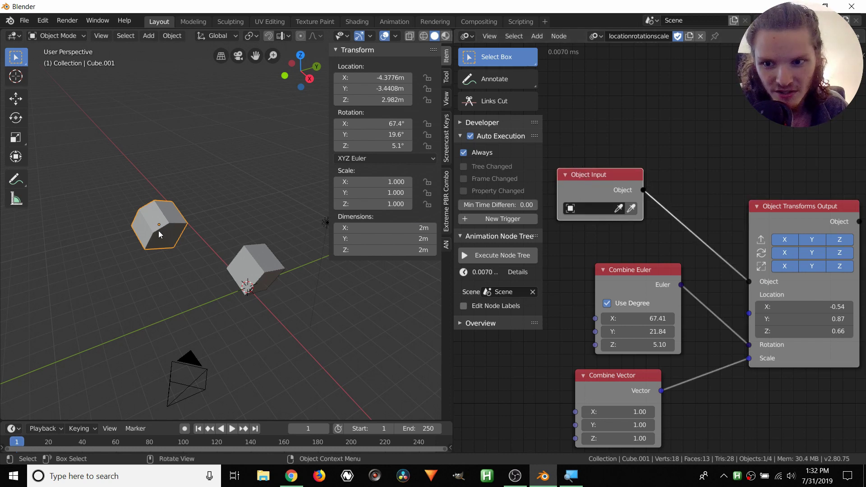
pyautogui.click(631, 209)
pyautogui.click(619, 208)
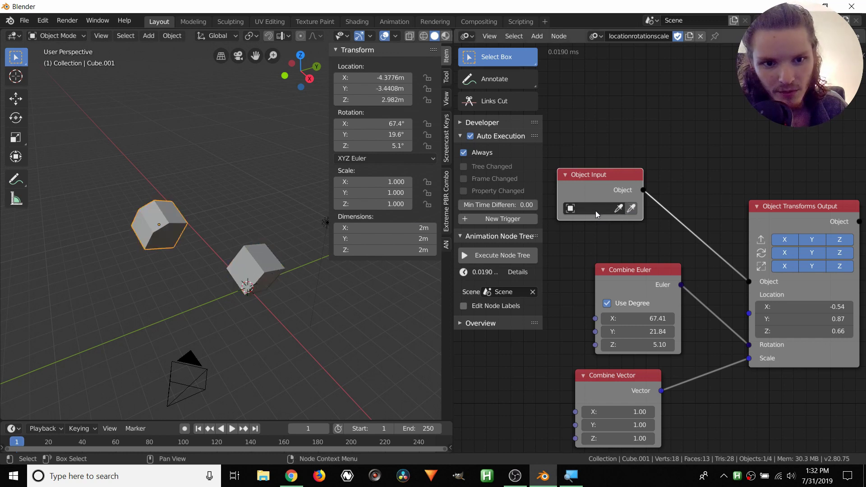
pyautogui.click(591, 208)
pyautogui.click(582, 250)
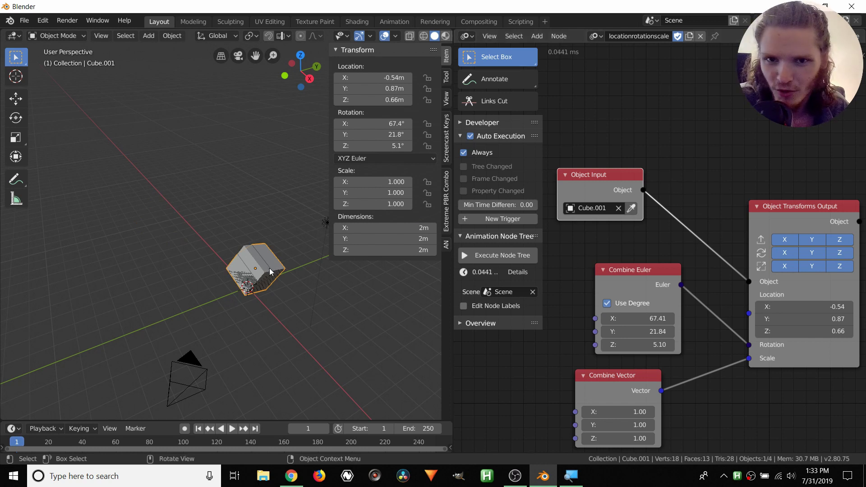
pyautogui.moveTo(264, 274); pyautogui.dragTo(282, 286, button='middle')
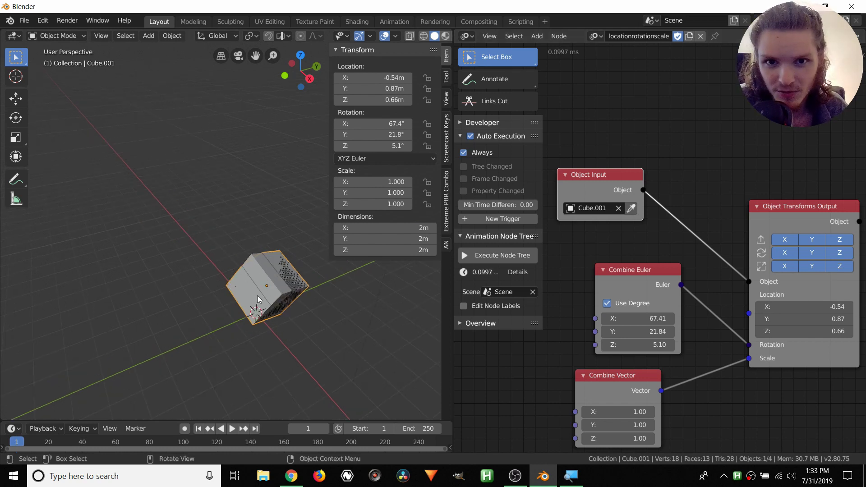
# - Set the Object Transforms Output location to about X -7.08 and Y 0.99, and the Combine Vector X value to 1.30
pyautogui.moveTo(614, 347); pyautogui.dragTo(624, 289, button='middle')
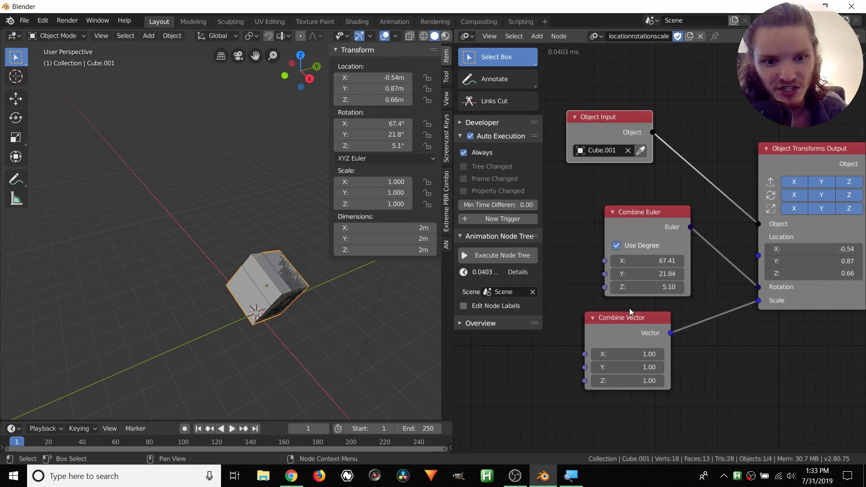
pyautogui.moveTo(816, 251); pyautogui.dragTo(776, 251)
pyautogui.moveTo(835, 262); pyautogui.dragTo(842, 263)
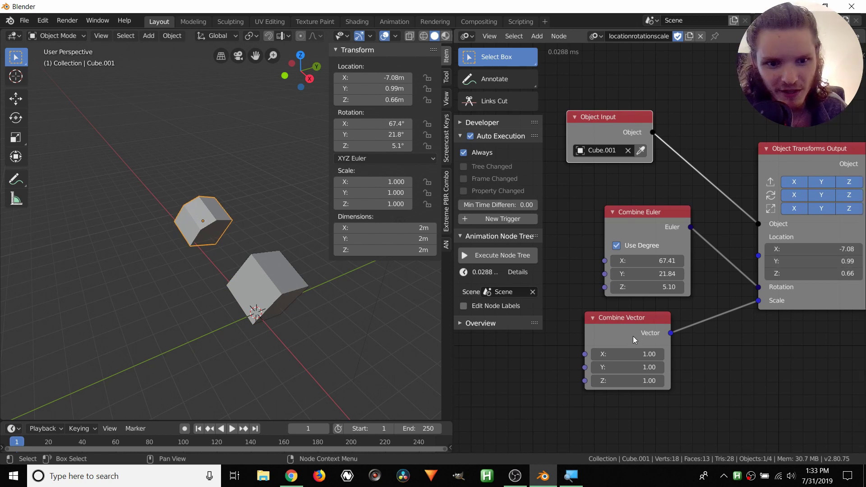
pyautogui.moveTo(632, 354)
pyautogui.mouseDown()
pyautogui.moveTo(654, 354)
pyautogui.moveTo(633, 346)
pyautogui.mouseUp()
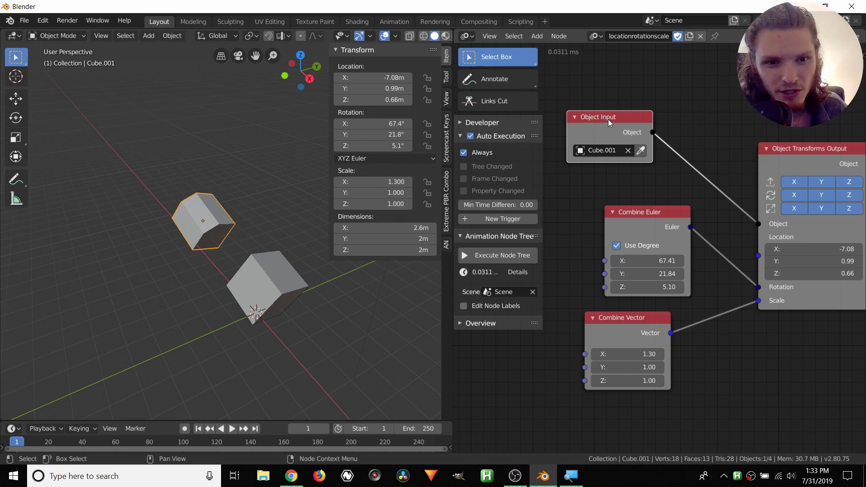
# - Delete the Object Input node and place a Create Object List node above the Combine Euler node
pyautogui.press('x')
pyautogui.moveTo(608, 119)
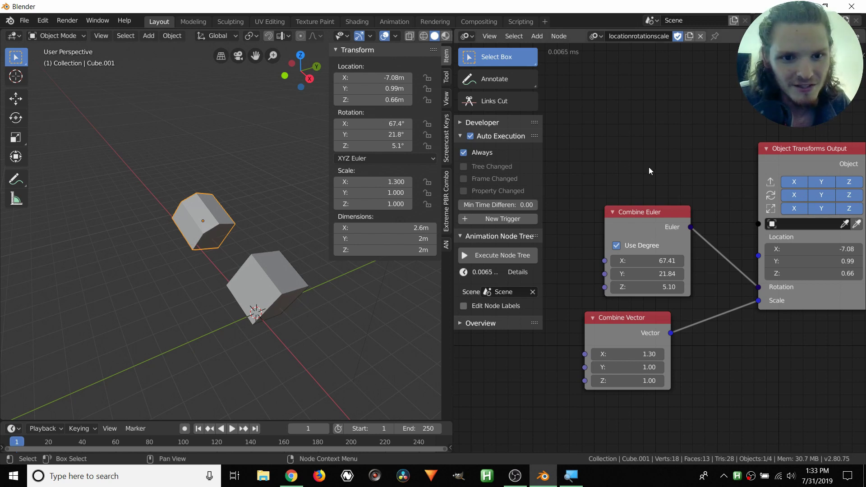
pyautogui.moveTo(780, 177); pyautogui.dragTo(784, 170)
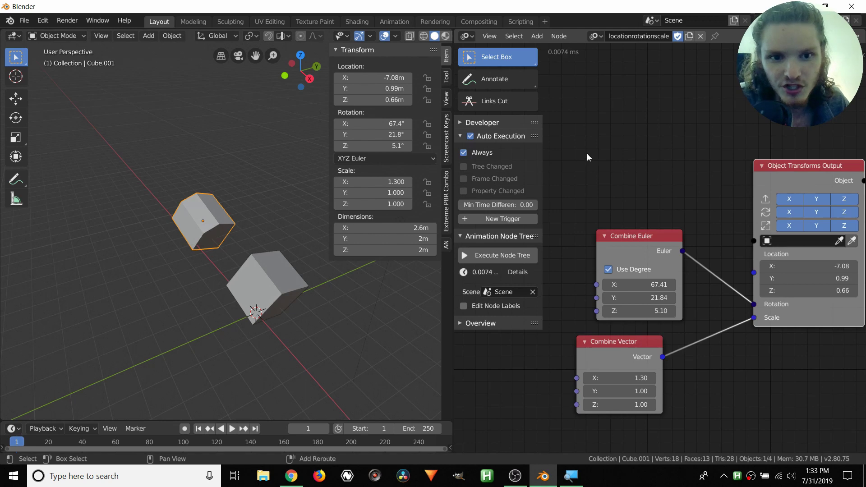
pyautogui.hotkey('shift', 'a')
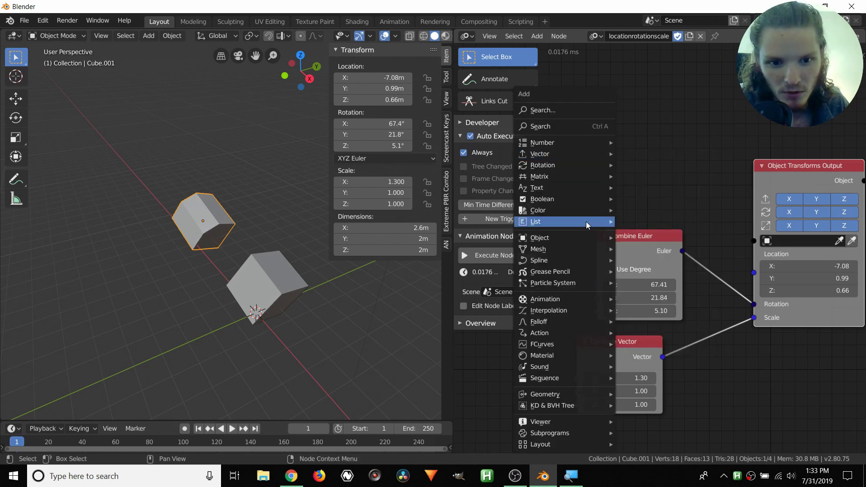
pyautogui.moveTo(586, 221)
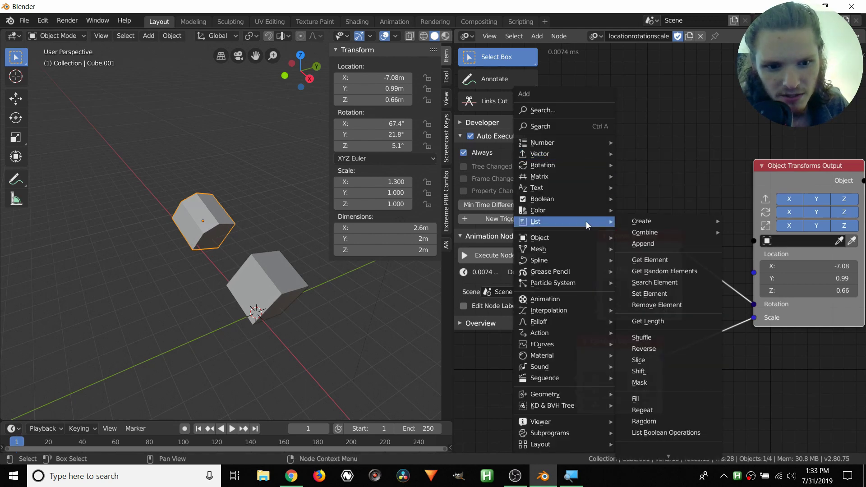
pyautogui.moveTo(561, 246)
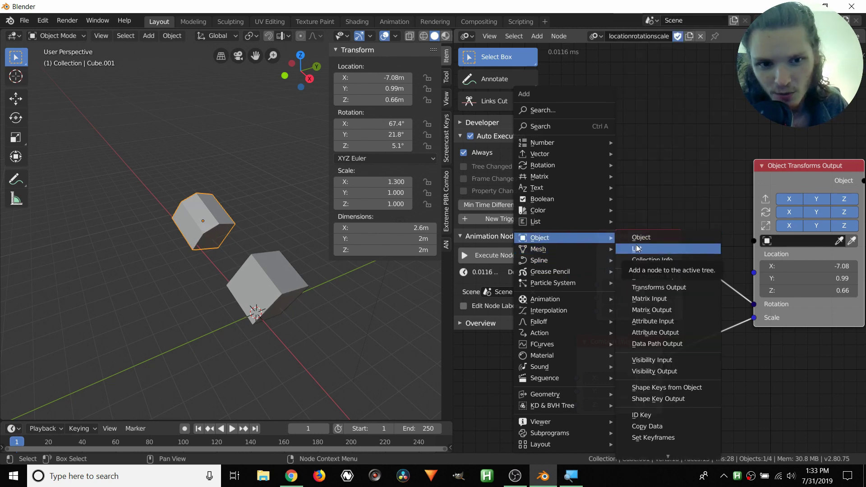
pyautogui.click(638, 248)
pyautogui.click(625, 159)
pyautogui.moveTo(625, 158); pyautogui.dragTo(611, 171, button='middle')
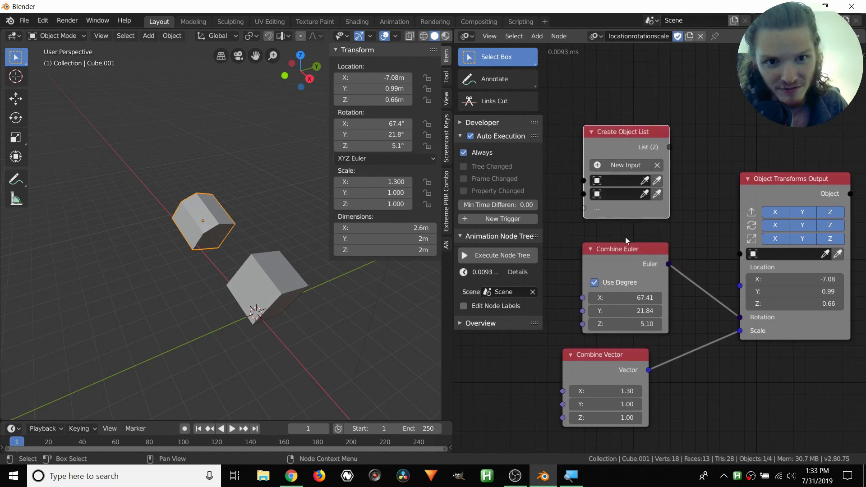
# - Assign Cube and Cube.001 to the Create Object List node and link its list to the Object Transforms Output's object input
pyautogui.click(613, 180)
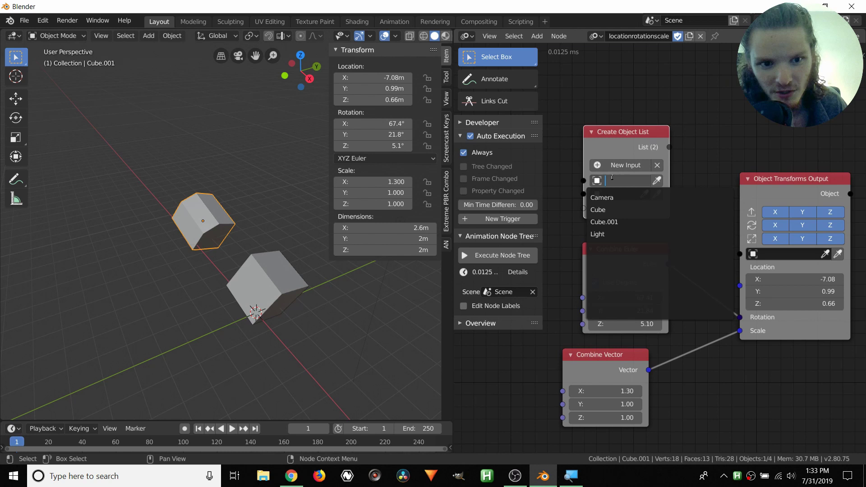
pyautogui.click(606, 211)
pyautogui.click(614, 194)
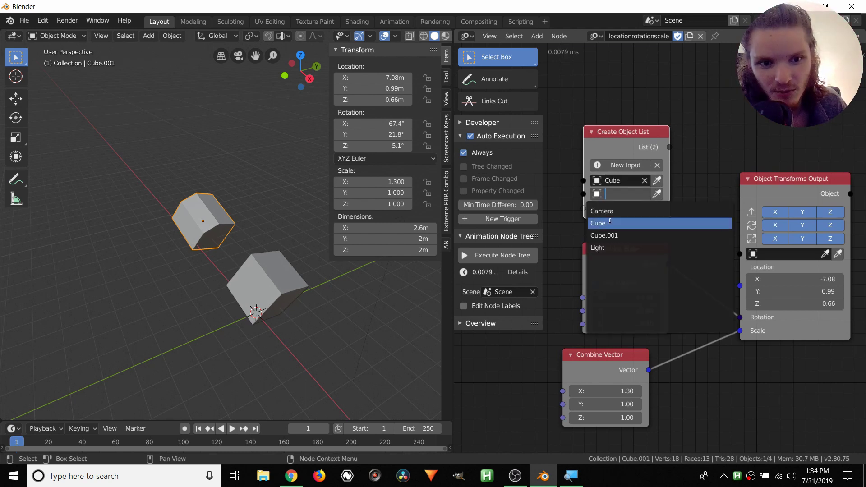
pyautogui.click(610, 235)
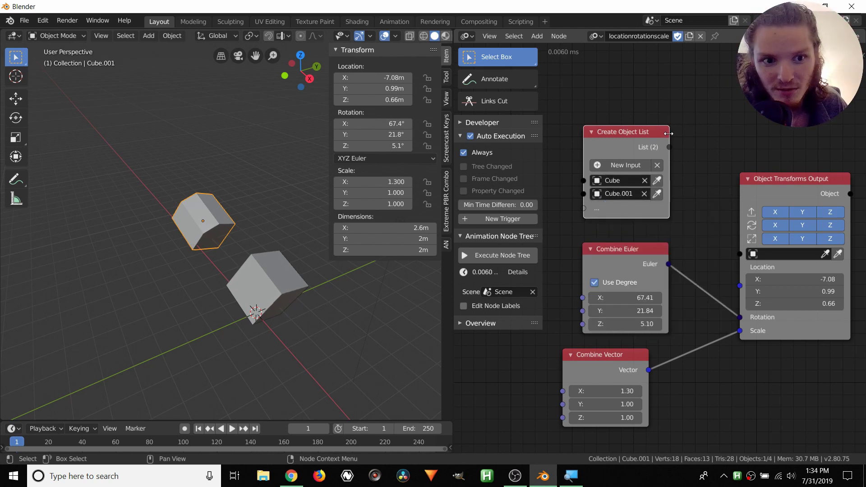
pyautogui.moveTo(669, 147); pyautogui.dragTo(690, 129)
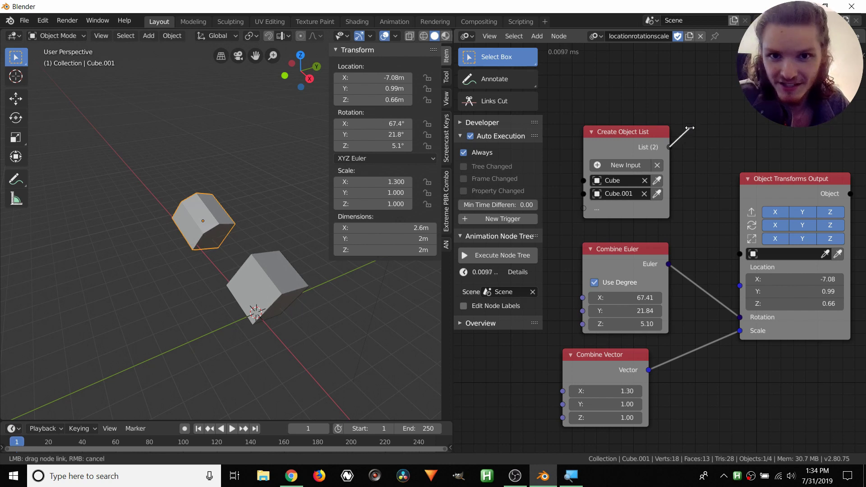
pyautogui.moveTo(690, 128); pyautogui.dragTo(739, 255)
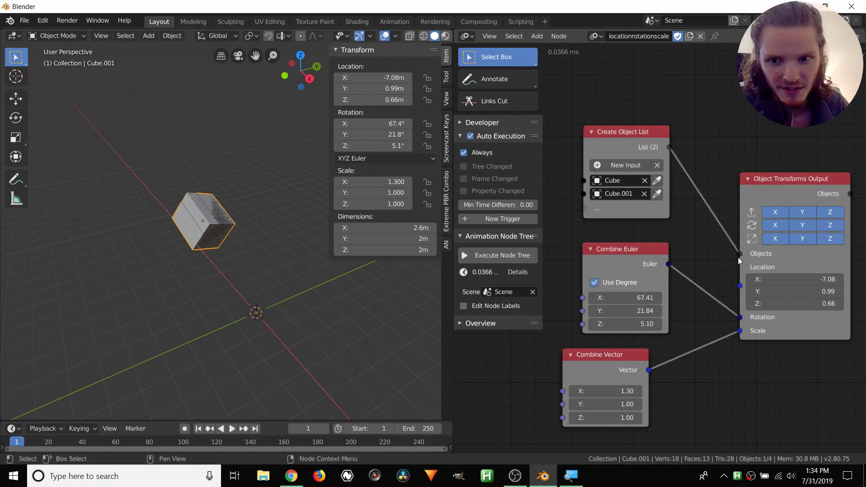
# - Set the location X to about -6.75, the Combine Euler X to 67.98 degrees and the Combine Vector X to 2.08
pyautogui.moveTo(235, 212); pyautogui.dragTo(201, 223, button='middle')
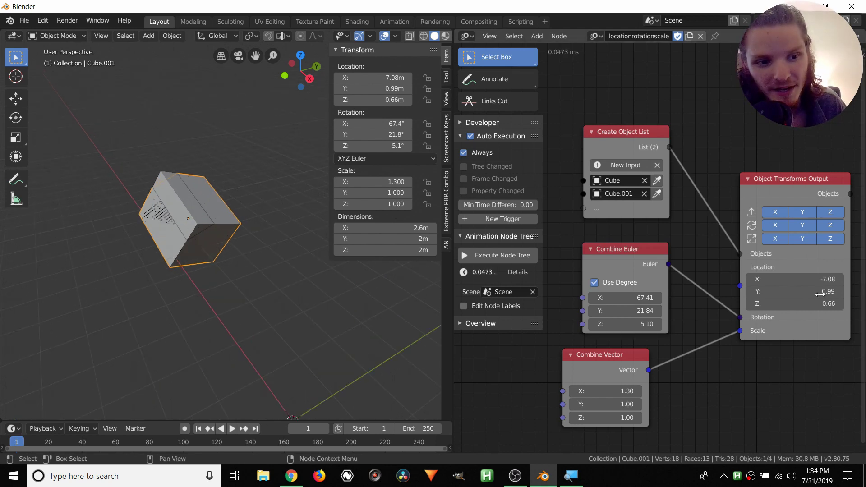
pyautogui.moveTo(808, 279); pyautogui.dragTo(824, 279)
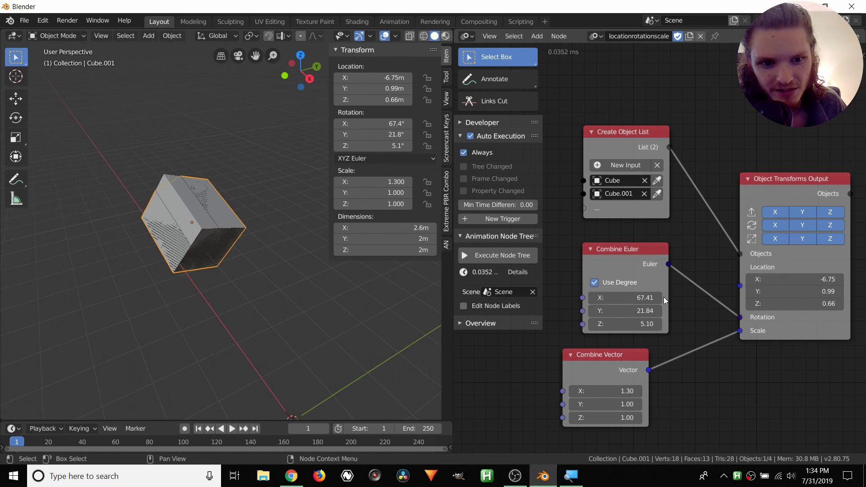
pyautogui.moveTo(632, 298)
pyautogui.mouseDown()
pyautogui.moveTo(607, 298)
pyautogui.moveTo(649, 298)
pyautogui.mouseUp()
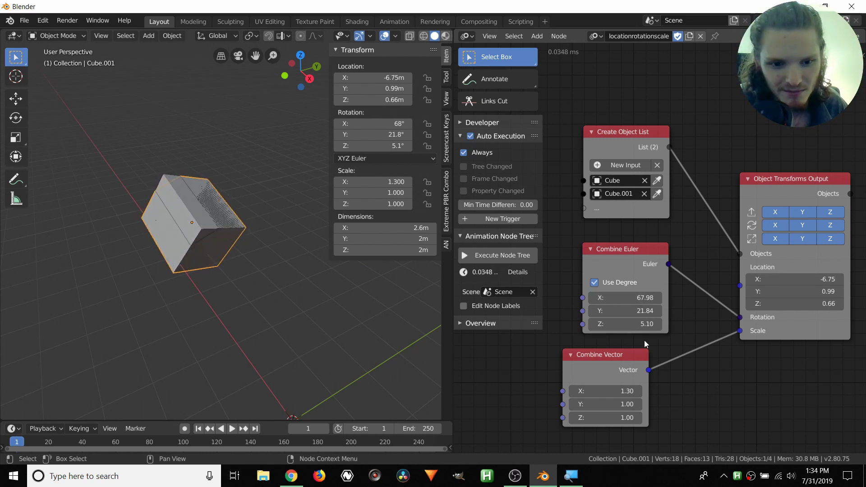
pyautogui.moveTo(608, 387); pyautogui.dragTo(641, 388)
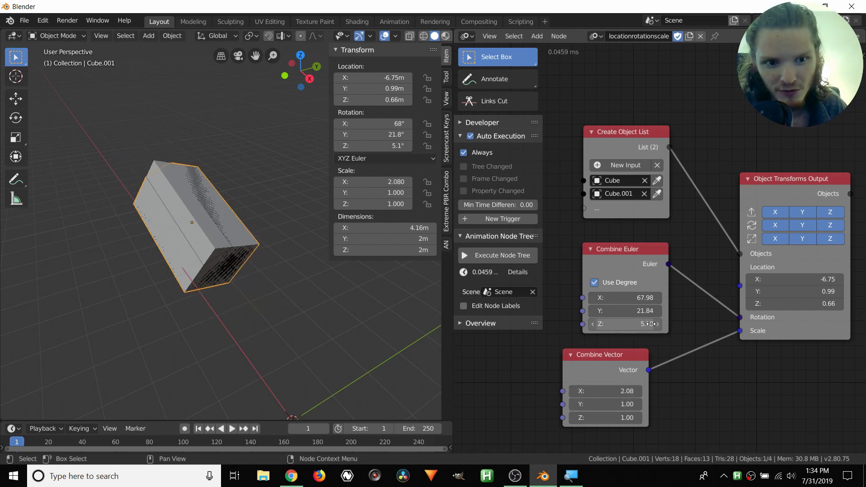
# - Replace the Create Object List node with an Object Input node linked to the Object Transforms Output's object input
pyautogui.scroll(-2, 659, 253)
pyautogui.scroll(1, 724, 305)
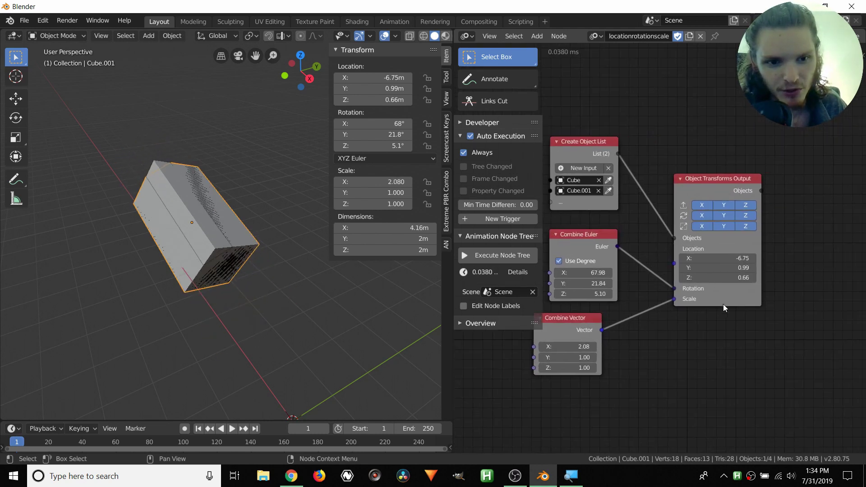
pyautogui.scroll(-2, 710, 302)
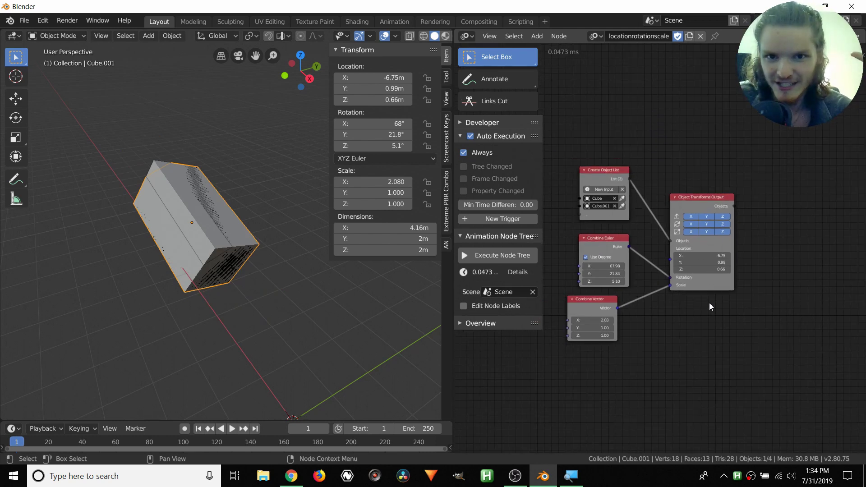
pyautogui.scroll(1, 650, 253)
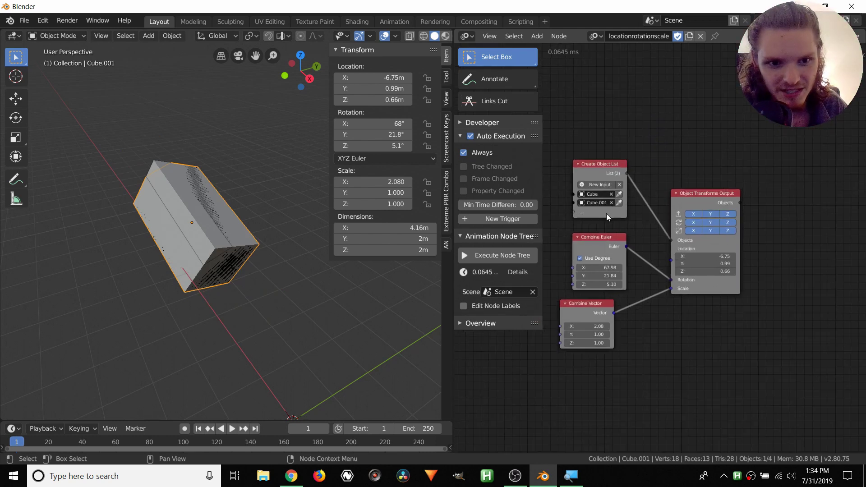
pyautogui.click(590, 164)
pyautogui.press('x')
pyautogui.hotkey('shift', 'a')
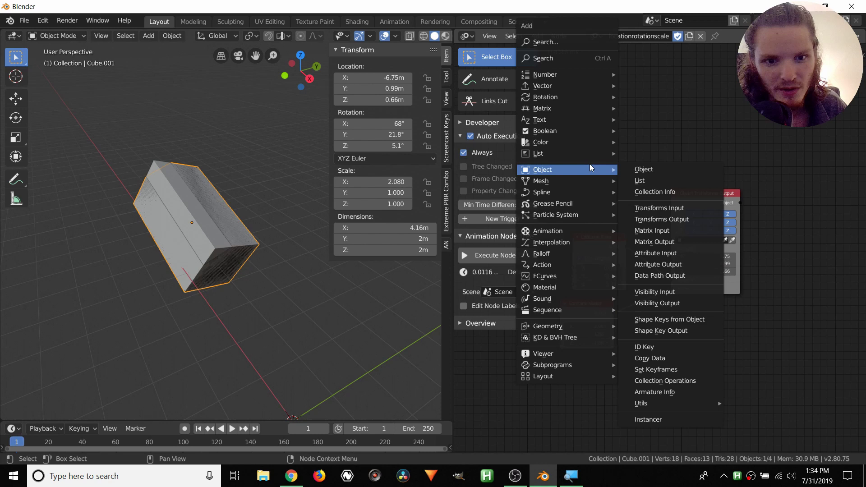
pyautogui.click(632, 168)
pyautogui.click(622, 185)
pyautogui.moveTo(627, 194); pyautogui.dragTo(672, 239)
# - Assign Cube to the Object Input node and set the Object Transforms Output's location X to about -0.33
pyautogui.scroll(2, 641, 225)
pyautogui.click(578, 195)
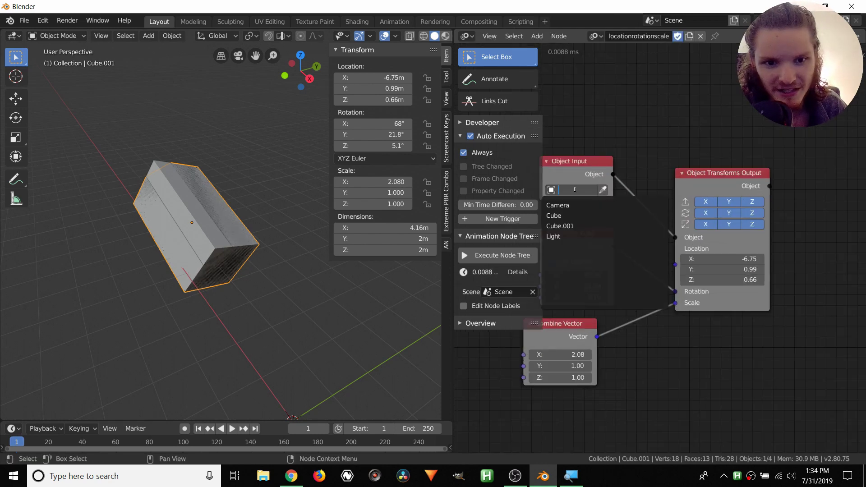
pyautogui.click(573, 216)
pyautogui.moveTo(727, 265); pyautogui.dragTo(794, 265)
# - Duplicate the entire four-node transform setup and place the copy directly below the original
pyautogui.scroll(-3, 674, 321)
pyautogui.moveTo(674, 321); pyautogui.dragTo(678, 317, button='middle')
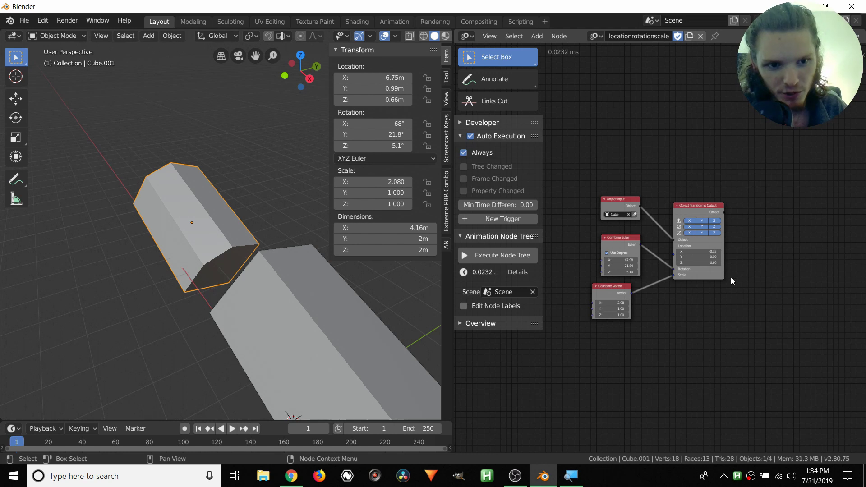
pyautogui.moveTo(747, 355); pyautogui.dragTo(615, 175)
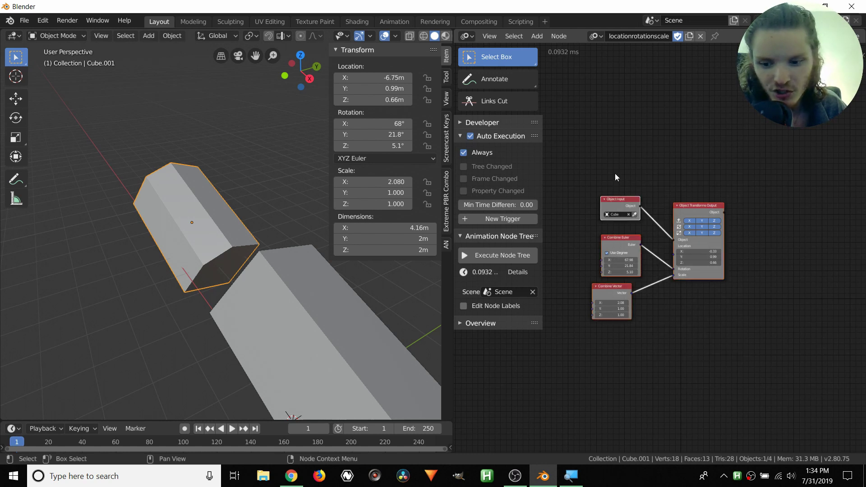
pyautogui.hotkey('shift', 'd')
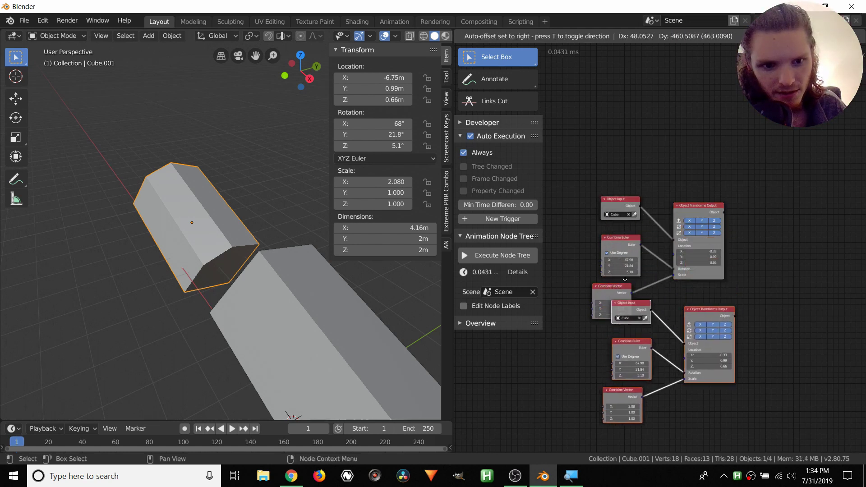
pyautogui.click(618, 311)
# - Assign Cube.001 to the duplicated Object Input node
pyautogui.moveTo(647, 315); pyautogui.dragTo(656, 253, button='middle')
pyautogui.scroll(3, 656, 253)
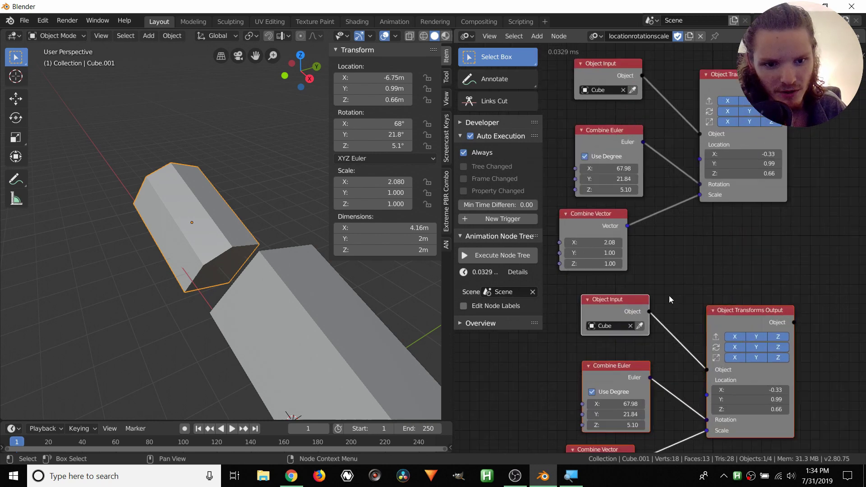
pyautogui.click(607, 326)
pyautogui.click(600, 359)
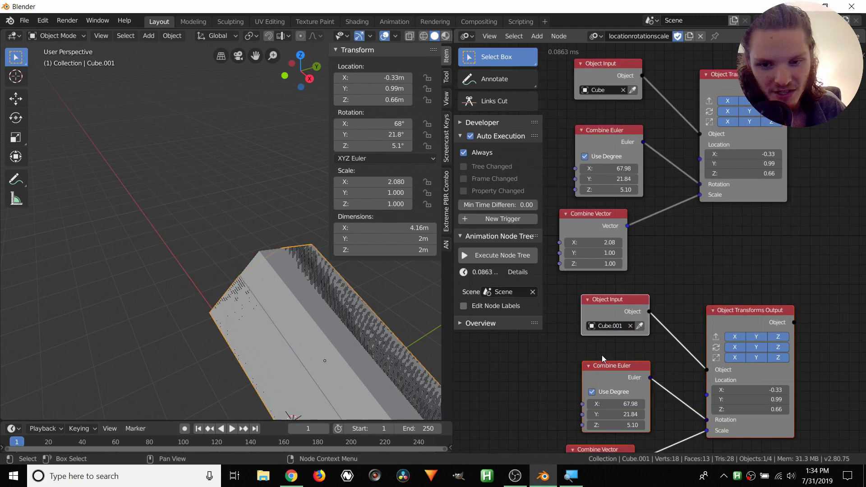
# - Set the duplicated Object Transforms Output's location to about Y -3.51 and Z 2.28, and adjust the original output node's Y location
pyautogui.moveTo(576, 291); pyautogui.dragTo(613, 231, button='middle')
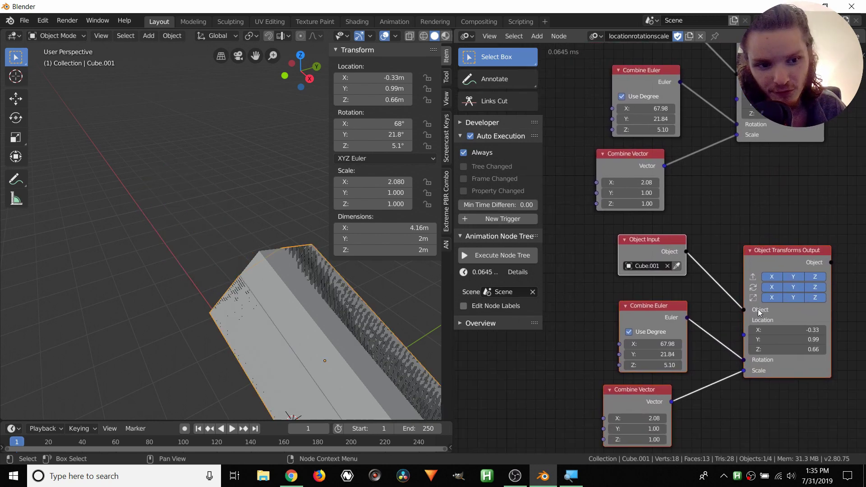
pyautogui.moveTo(788, 340)
pyautogui.mouseDown()
pyautogui.moveTo(767, 340)
pyautogui.moveTo(795, 349)
pyautogui.mouseUp()
pyautogui.scroll(-4, 271, 267)
pyautogui.moveTo(788, 104); pyautogui.dragTo(793, 103)
pyautogui.scroll(-3, 722, 160)
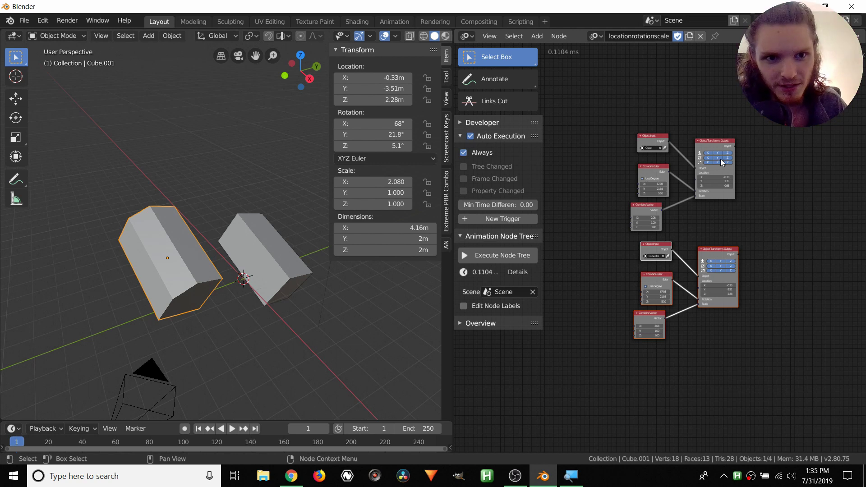
pyautogui.moveTo(765, 204); pyautogui.dragTo(749, 196, button='middle')
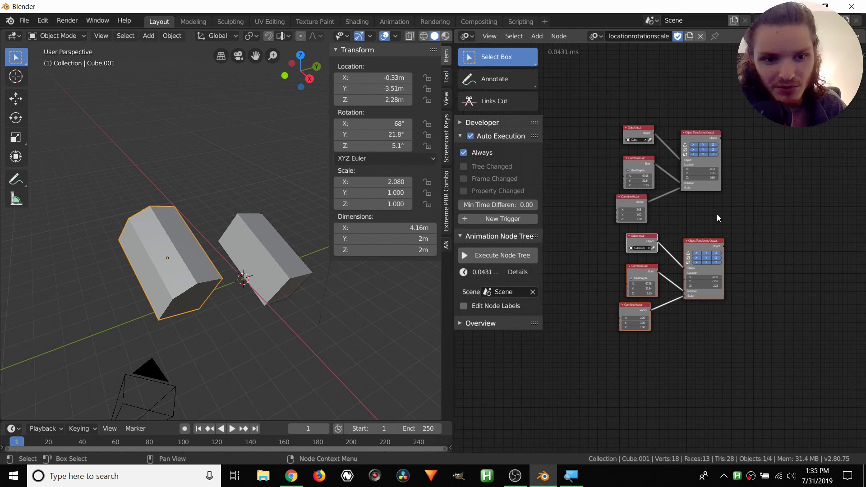
# - Reselect the locationrotationscale node tree and set the original Object Transforms Output's Y location to about 0.93
pyautogui.click(596, 37)
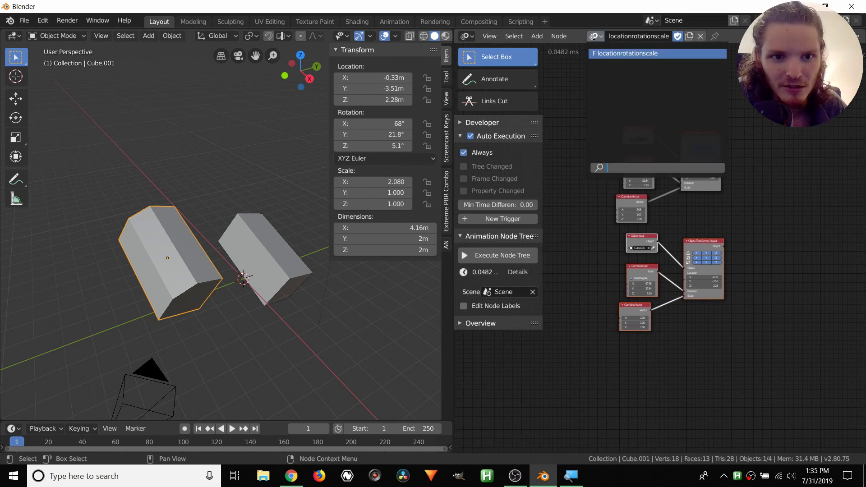
pyautogui.click(613, 53)
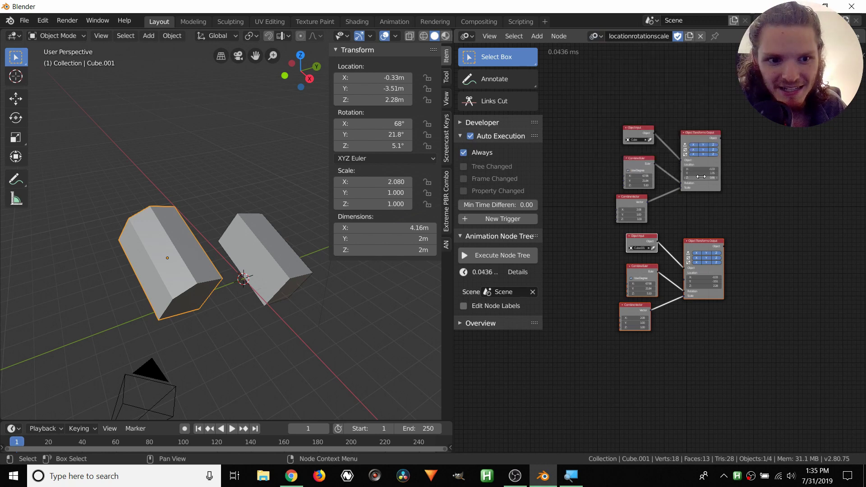
pyautogui.scroll(3, 698, 172)
pyautogui.moveTo(733, 129); pyautogui.dragTo(689, 129)
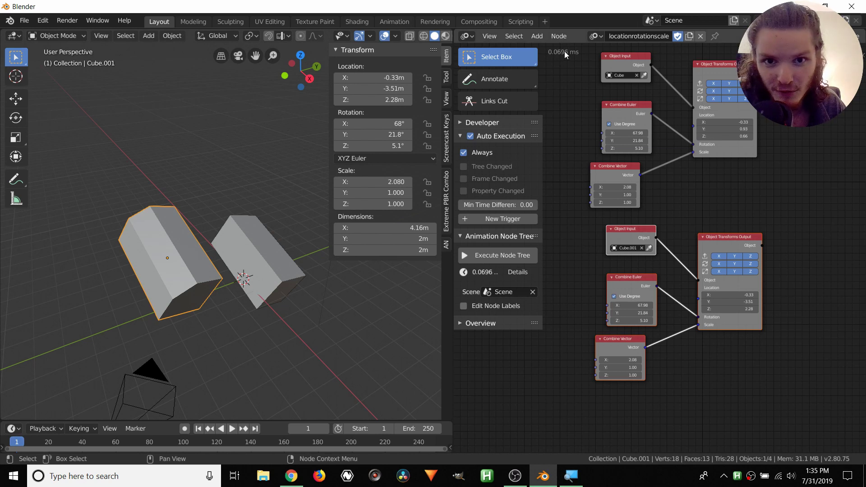
# - Change the original Object Transforms Output's Y location to about 1.32 with Auto Execution disabled, then re-enable Auto Execution
pyautogui.click(472, 135)
pyautogui.moveTo(724, 129); pyautogui.dragTo(740, 129)
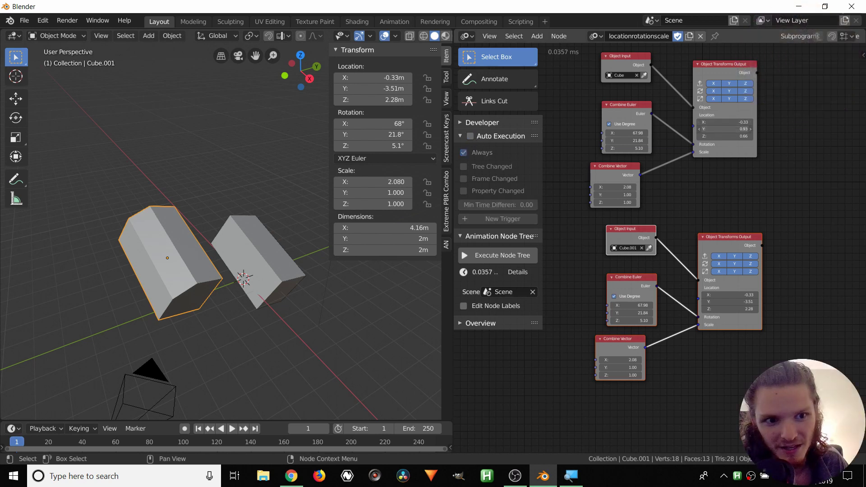
pyautogui.click(470, 136)
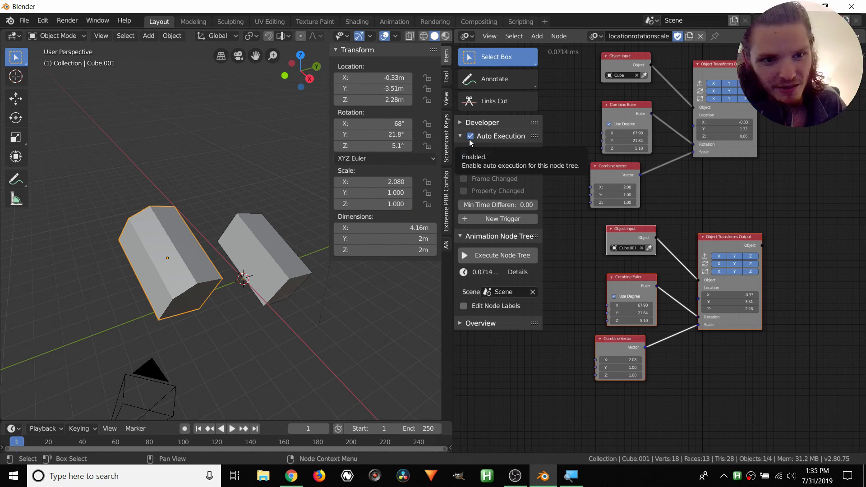
pyautogui.scroll(3, 708, 173)
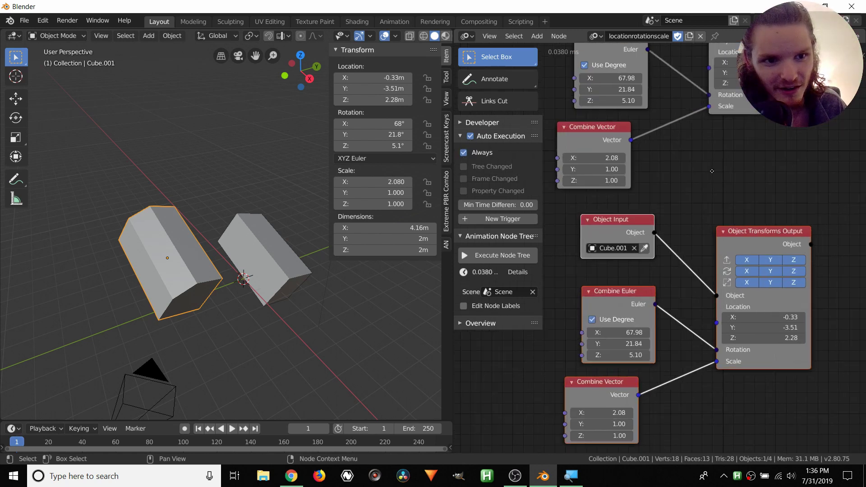